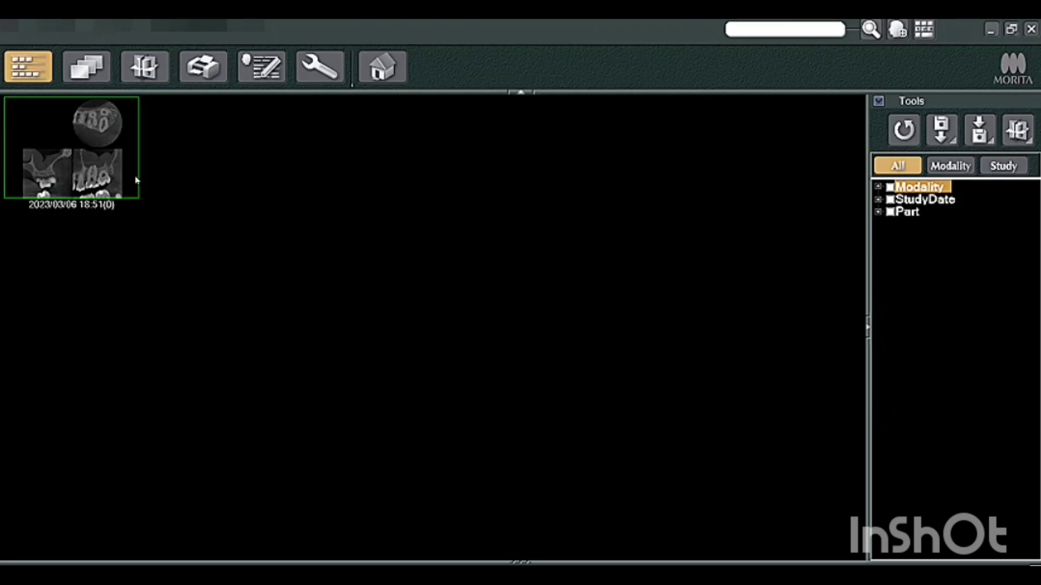
# - Open the upper-molar CBCT study in the 3D Viewer with its XYZ slices and 3D rendering
pyautogui.click(144, 66)
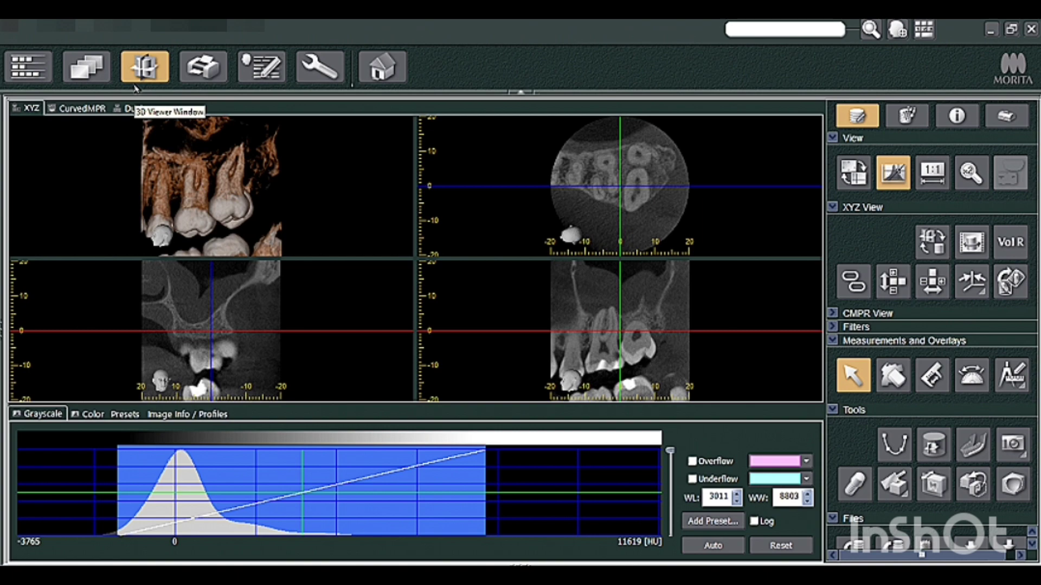
# - Hide the grayscale histogram, shift the crosshair, and rotate the 3D volume to a side view
pyautogui.click(889, 179)
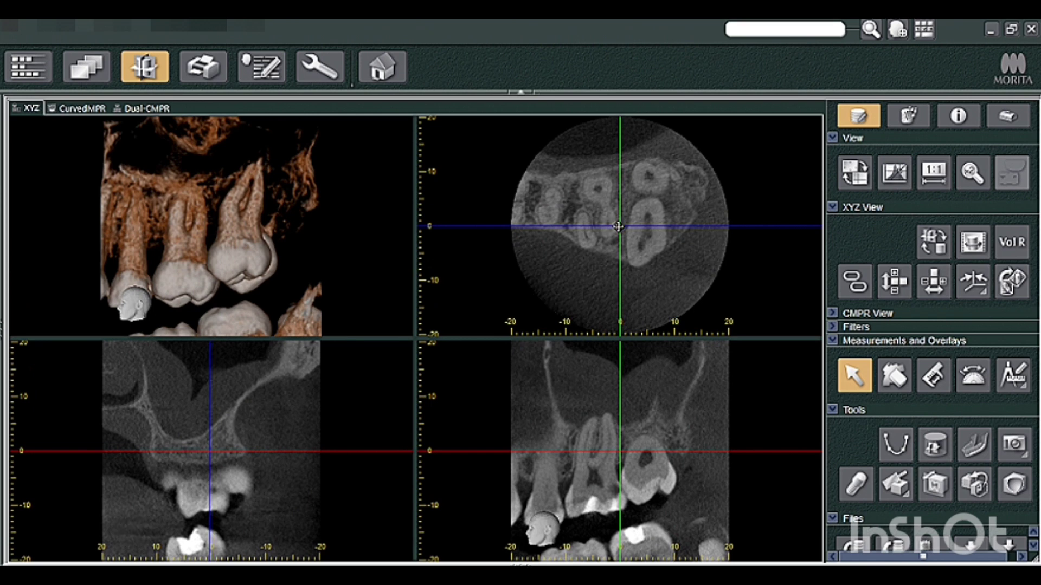
pyautogui.moveTo(619, 222); pyautogui.dragTo(652, 234)
pyautogui.moveTo(148, 267); pyautogui.dragTo(239, 245)
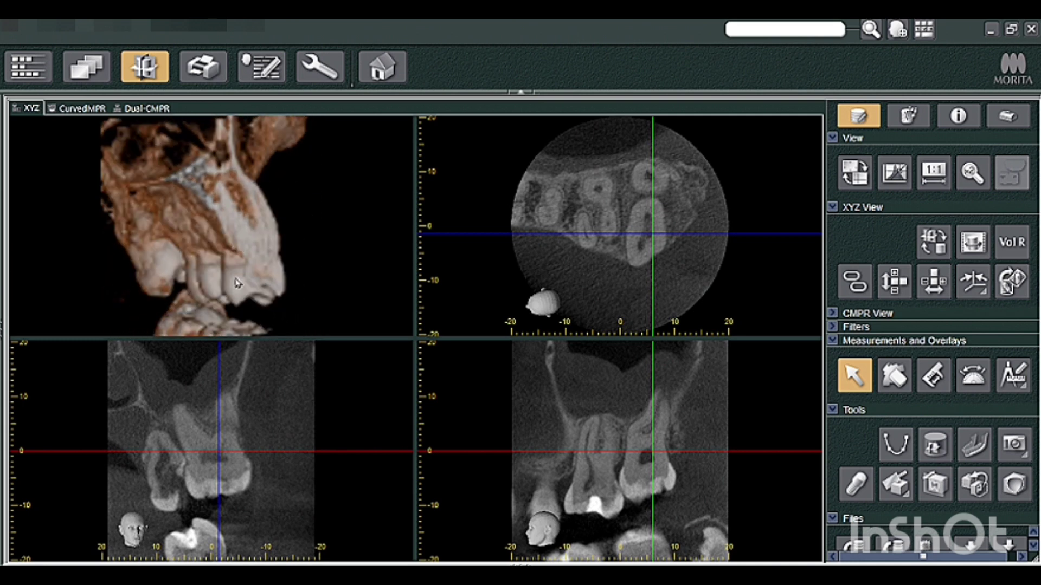
# - Lower and tilt the slices, remove the lower jaw from the 3D volume, then raise the axial slice
pyautogui.moveTo(250, 451); pyautogui.dragTo(250, 511)
pyautogui.moveTo(316, 417); pyautogui.dragTo(325, 409)
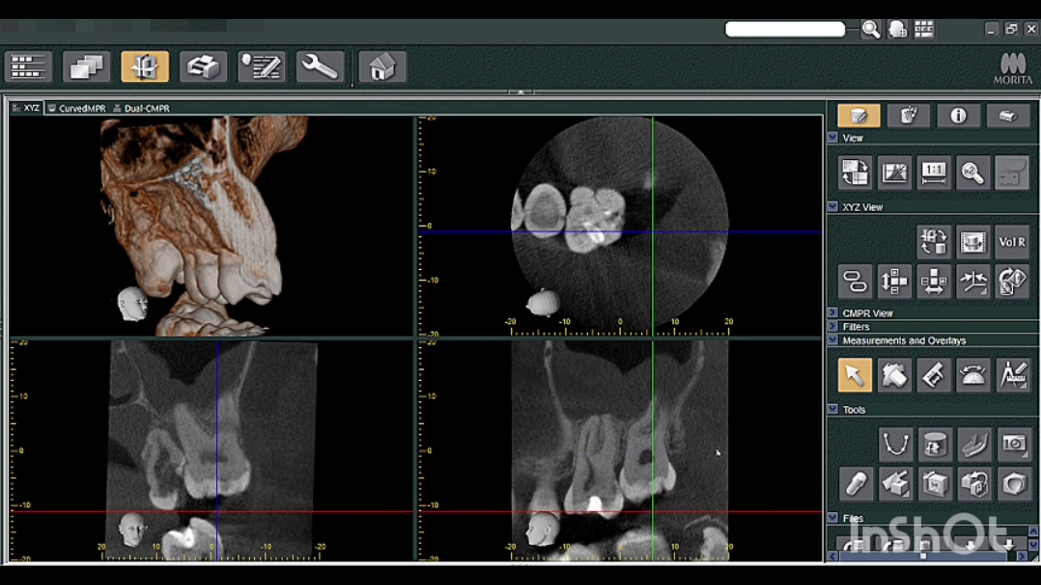
pyautogui.moveTo(733, 556); pyautogui.dragTo(724, 561)
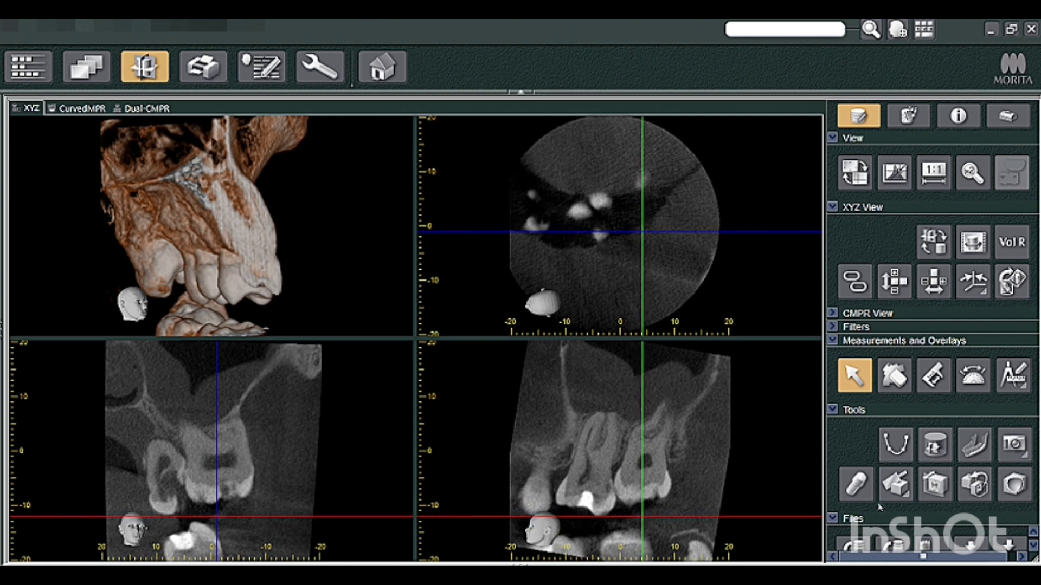
pyautogui.click(895, 485)
pyautogui.click(889, 467)
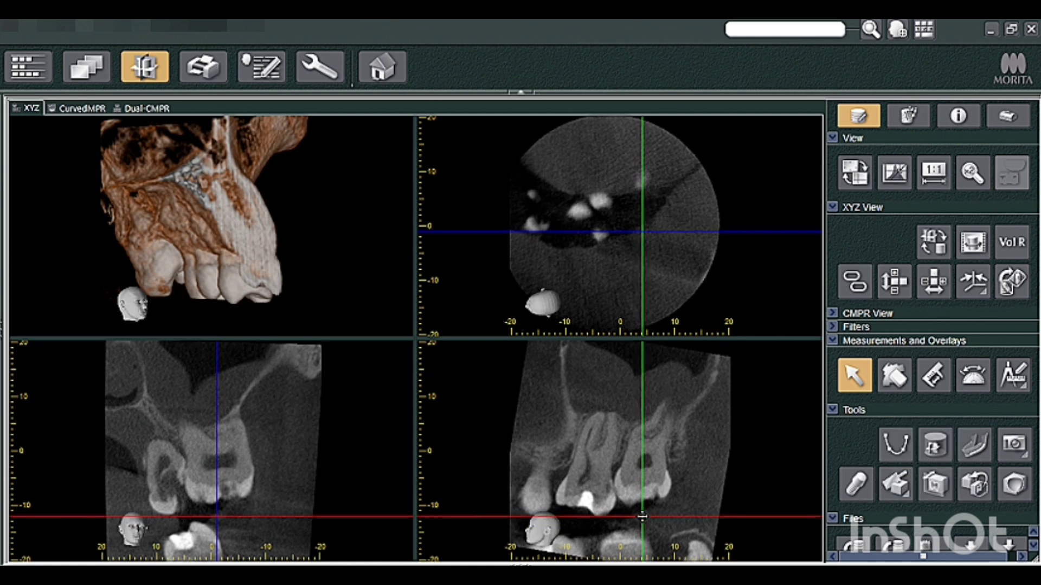
pyautogui.moveTo(642, 517); pyautogui.dragTo(643, 451)
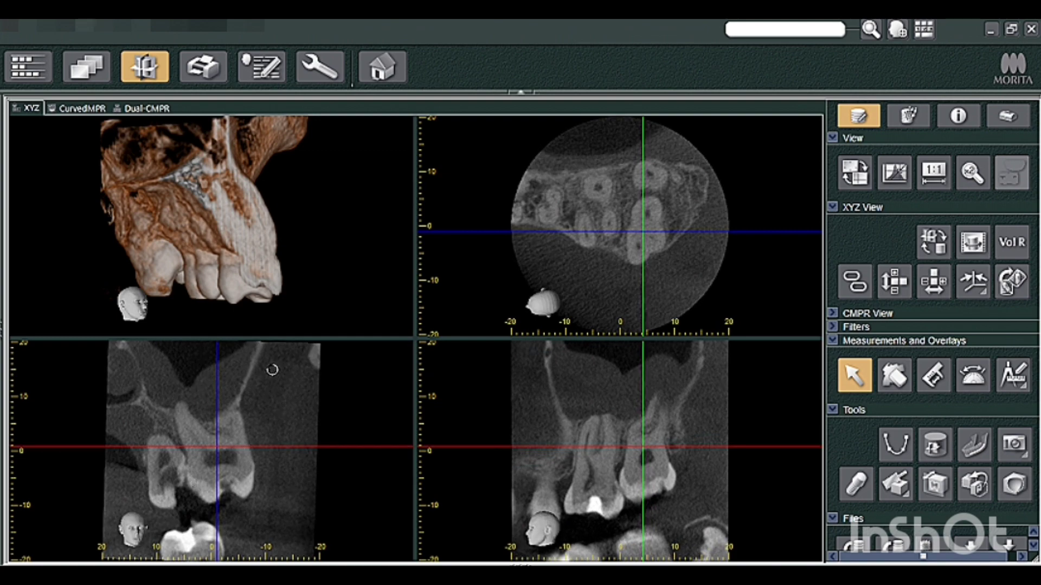
# - Narrow the grayscale window to about WL 1591, WW 5479 for more contrast, then hide the histogram
pyautogui.click(890, 183)
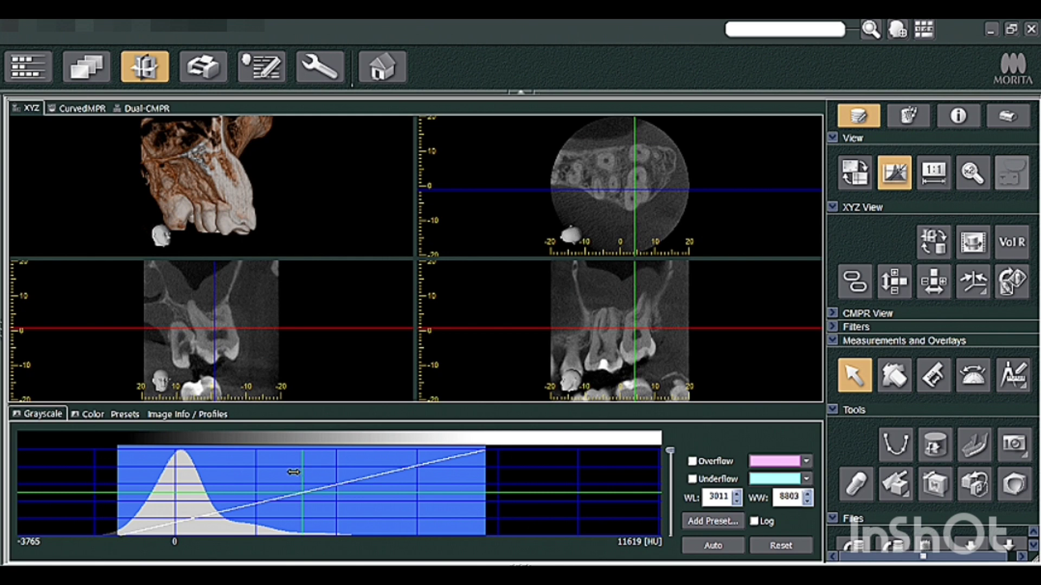
pyautogui.moveTo(293, 472); pyautogui.dragTo(283, 506)
pyautogui.moveTo(355, 481); pyautogui.dragTo(329, 450)
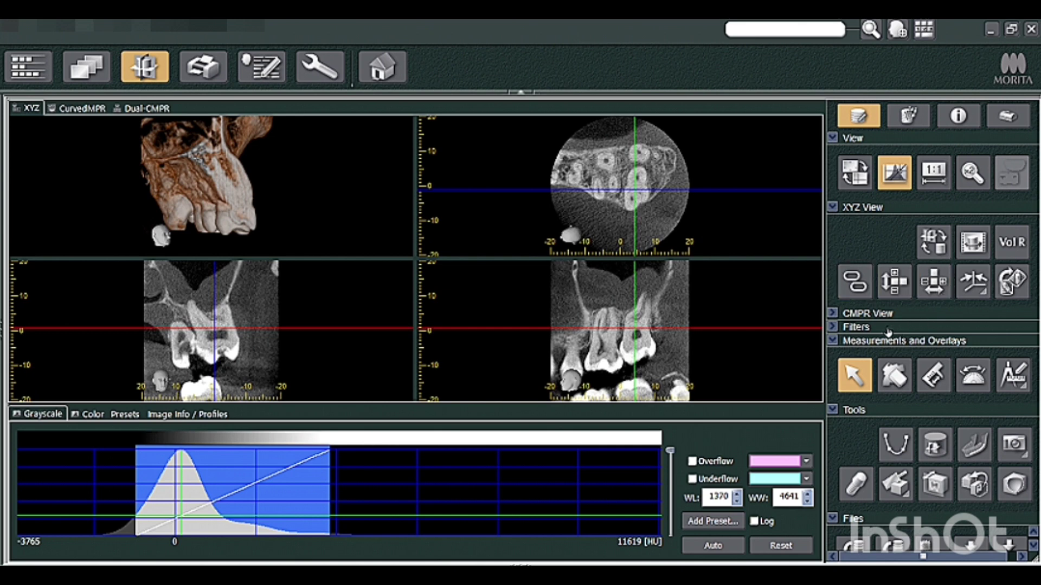
pyautogui.click(857, 327)
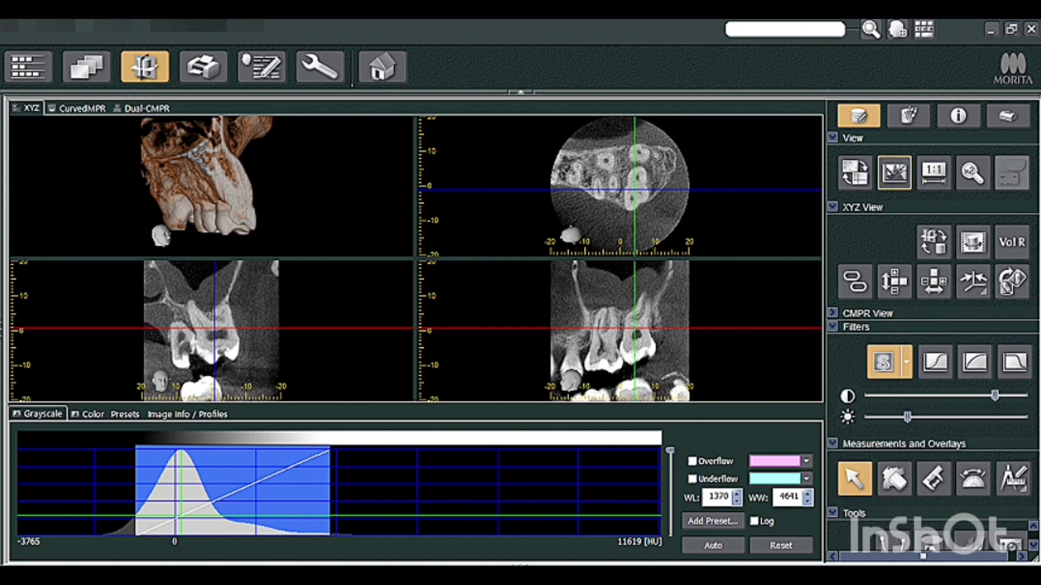
pyautogui.moveTo(325, 454); pyautogui.dragTo(338, 461)
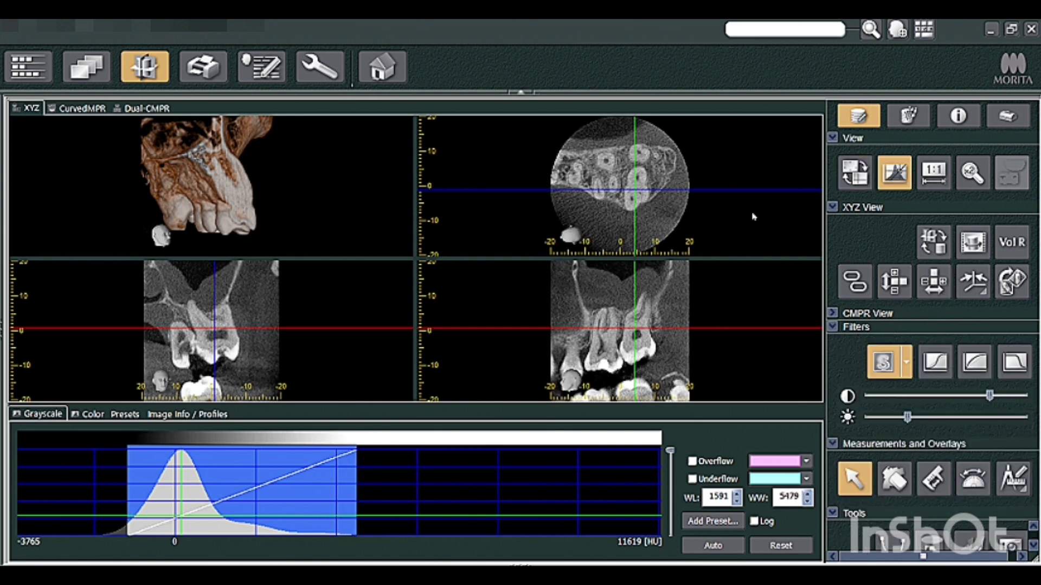
pyautogui.click(894, 173)
# - Compare a thick 4.0 mm slab with a thin 0.5 mm slab, then recentre the crosshair on the molar
pyautogui.rightClick(608, 260)
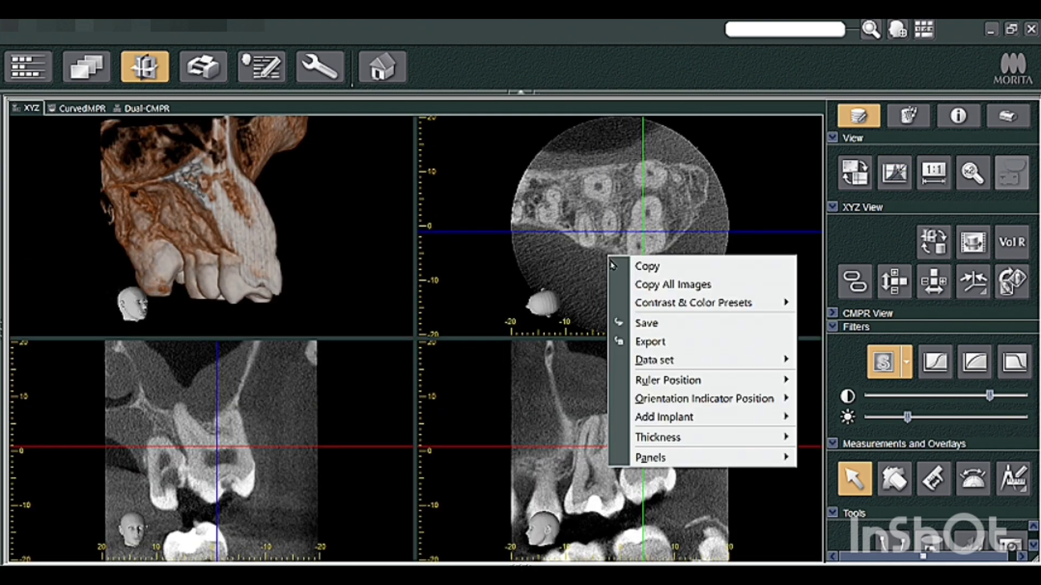
pyautogui.moveTo(707, 444)
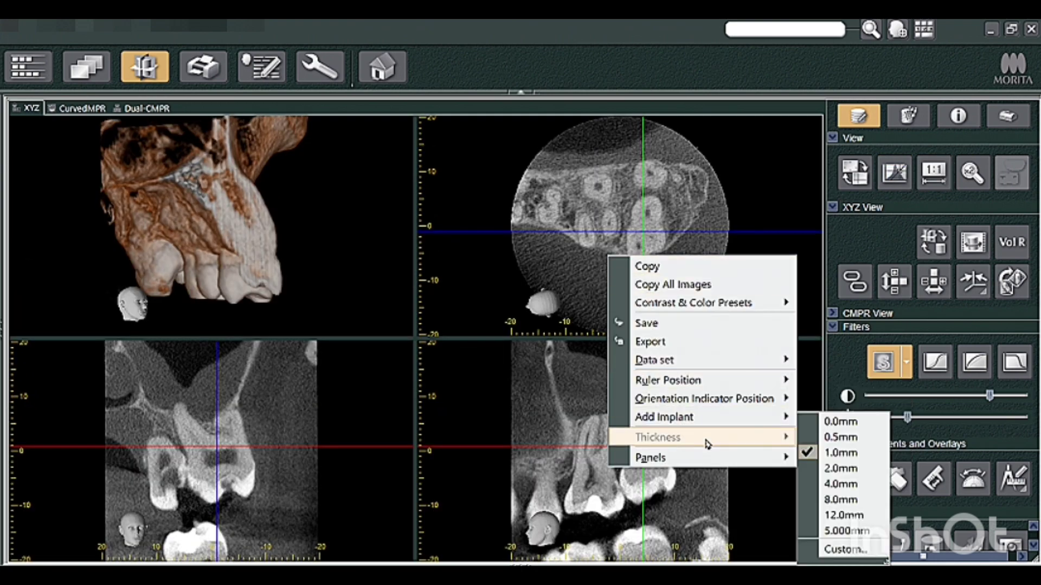
pyautogui.click(842, 499)
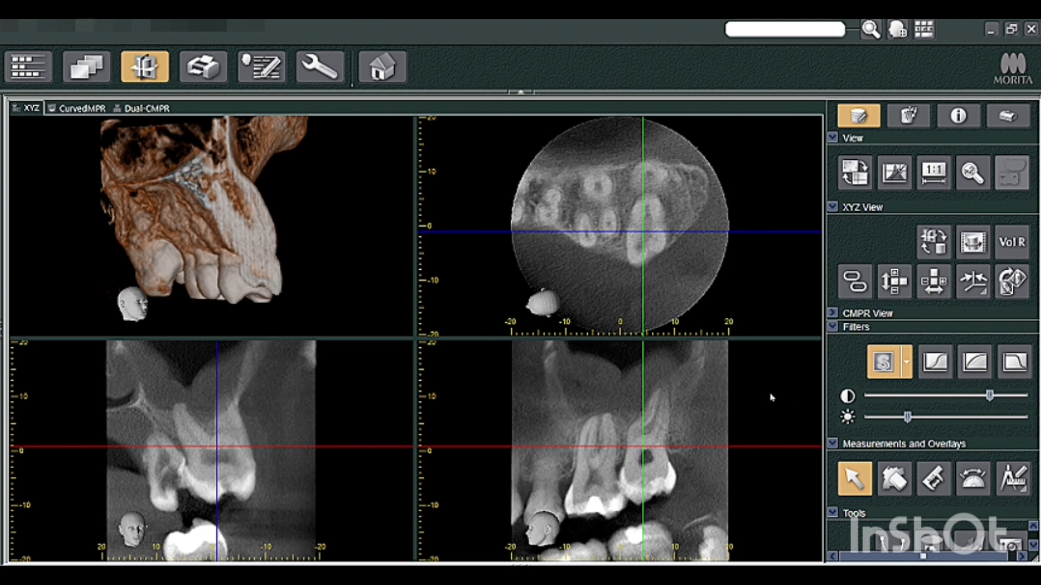
pyautogui.rightClick(601, 367)
pyautogui.moveTo(692, 332)
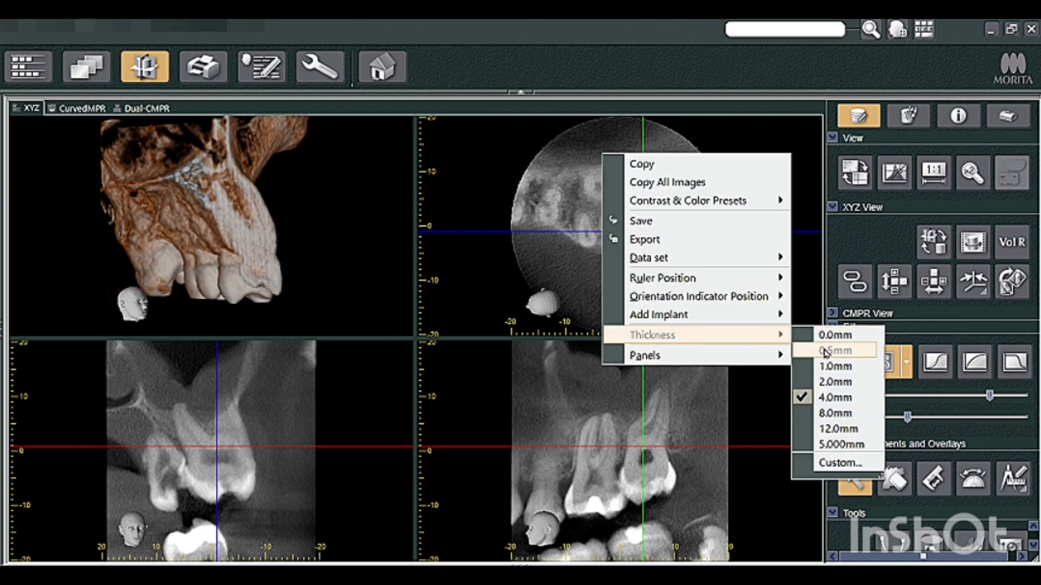
pyautogui.click(814, 350)
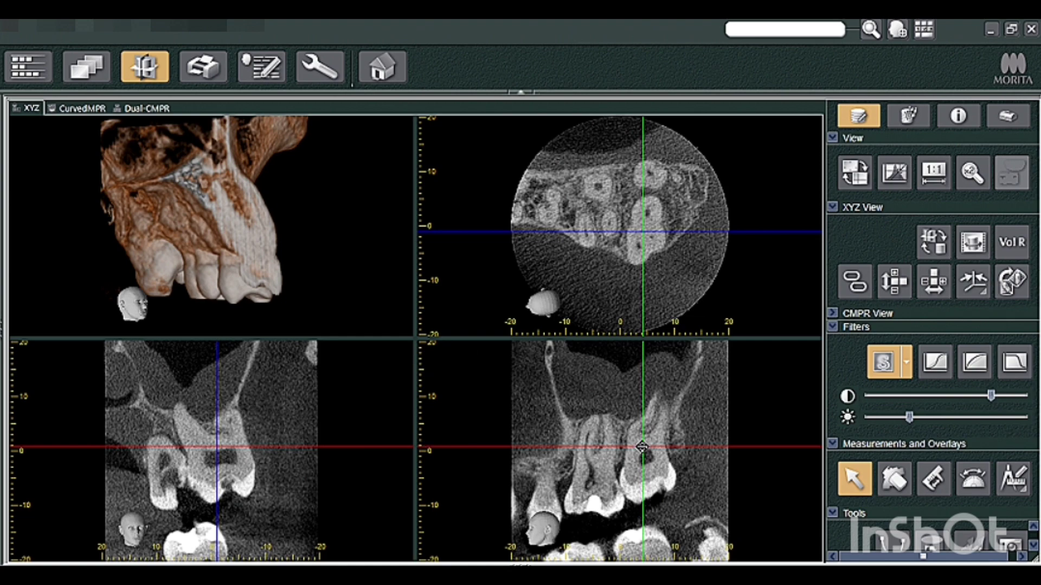
pyautogui.click(648, 442)
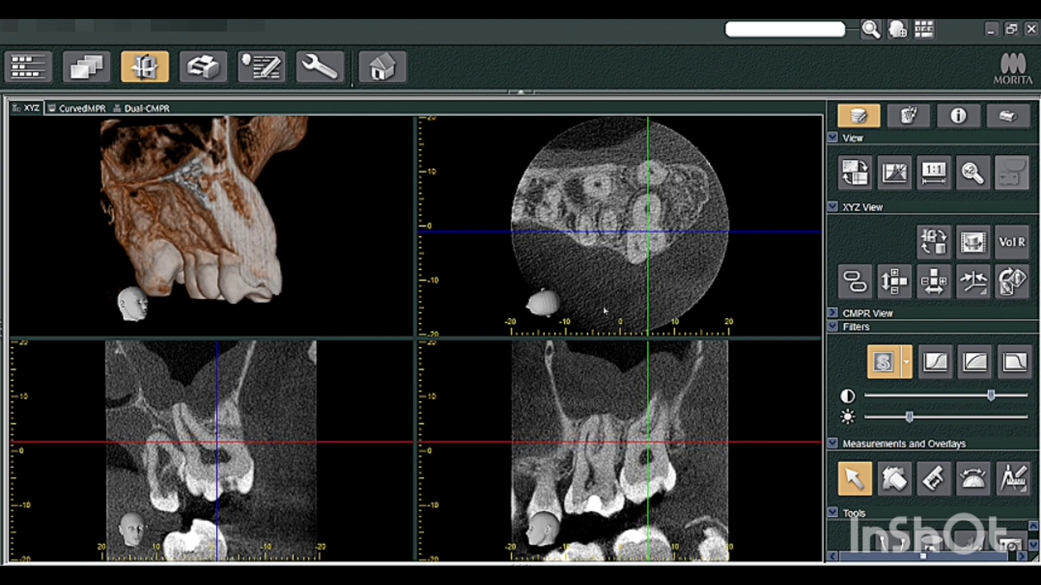
# - Set the slab thickness to 2.0 mm, try another thickness, and tilt the lower-left slice slightly clockwise
pyautogui.rightClick(596, 231)
pyautogui.moveTo(643, 412)
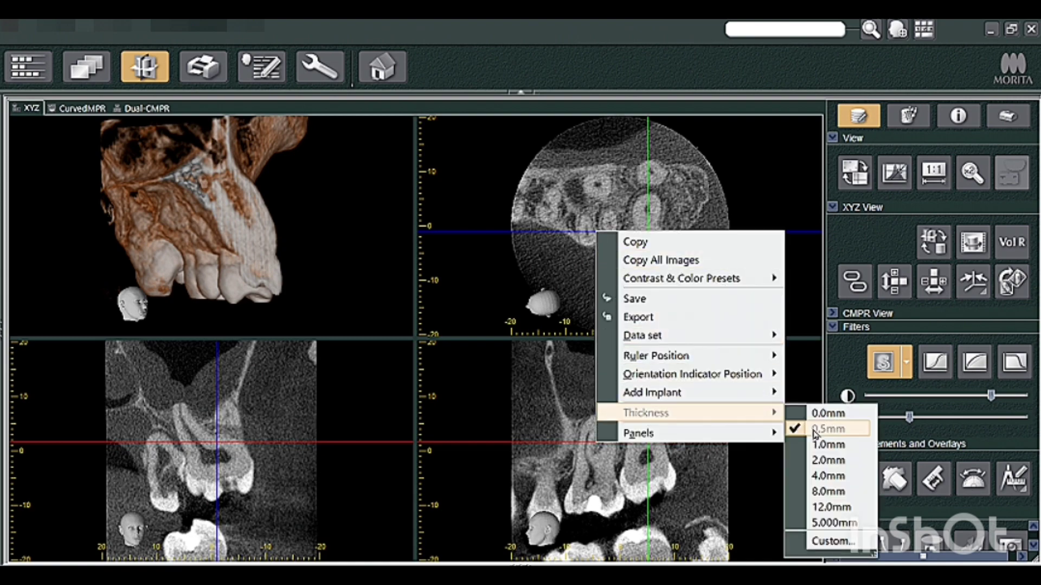
pyautogui.click(828, 444)
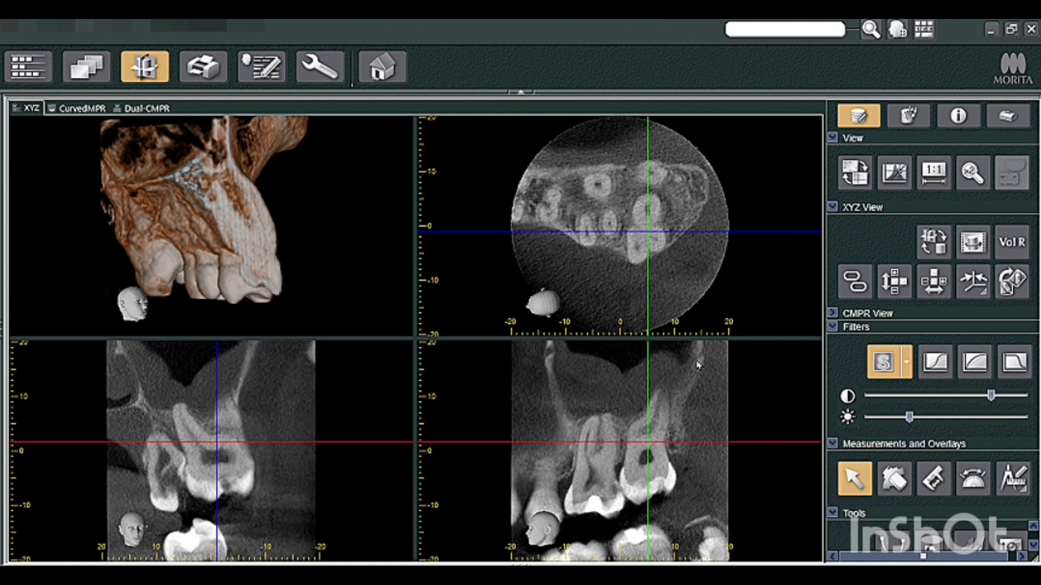
pyautogui.rightClick(660, 295)
pyautogui.moveTo(716, 471)
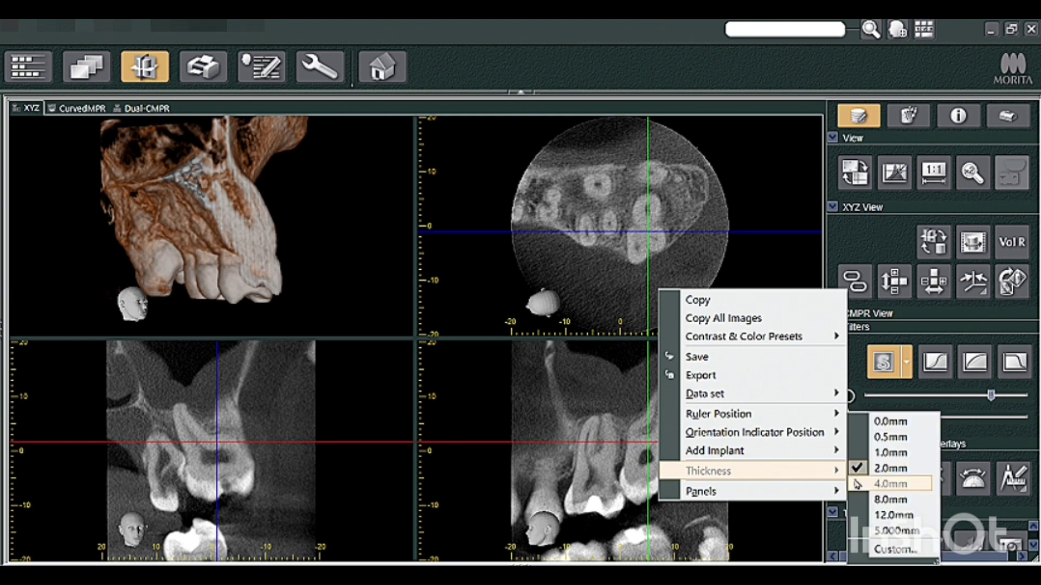
pyautogui.click(881, 452)
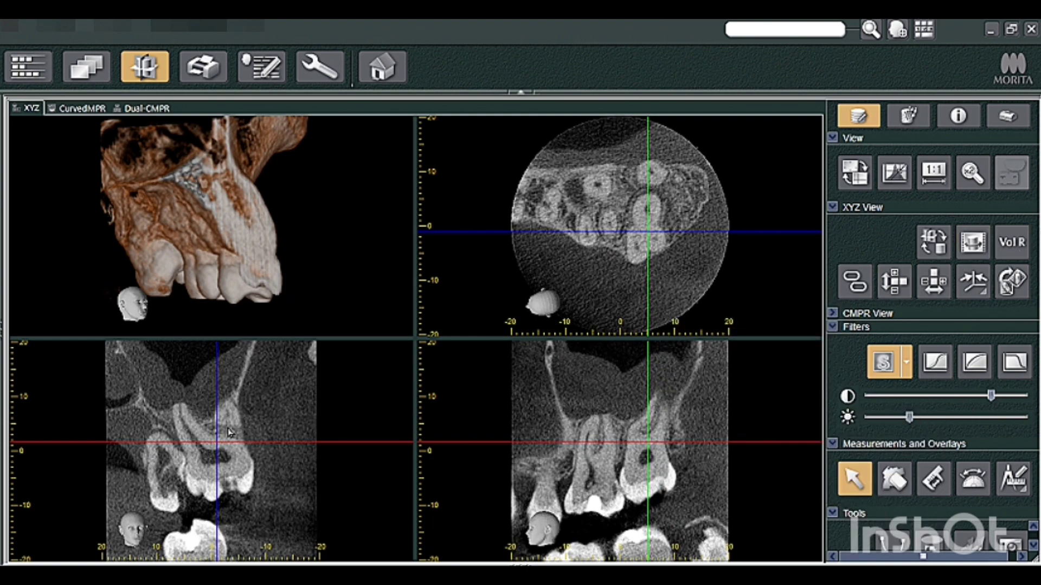
pyautogui.moveTo(251, 394)
pyautogui.mouseDown()
pyautogui.moveTo(270, 396)
pyautogui.moveTo(259, 402)
pyautogui.mouseUp()
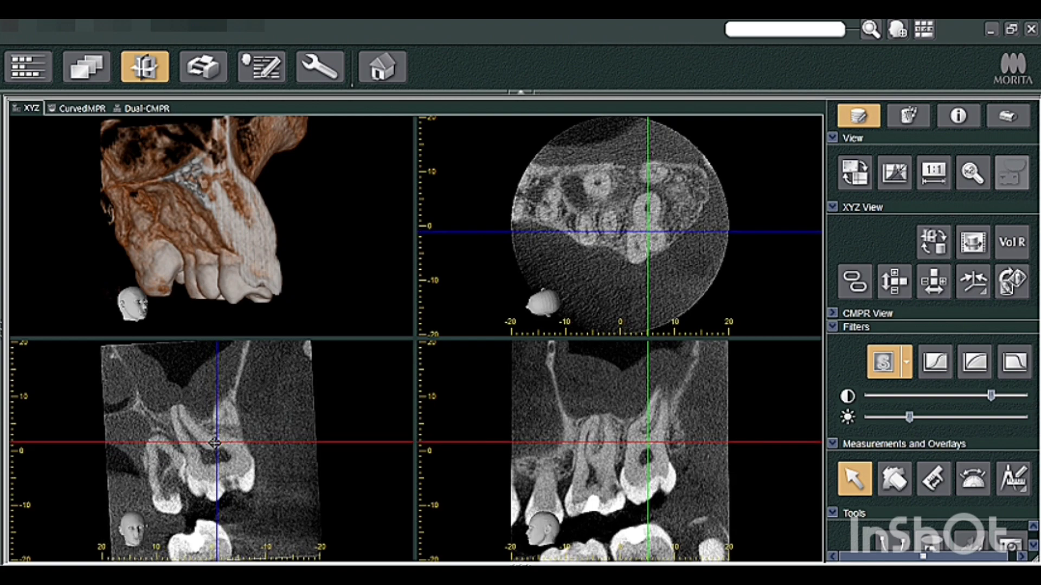
pyautogui.click(973, 281)
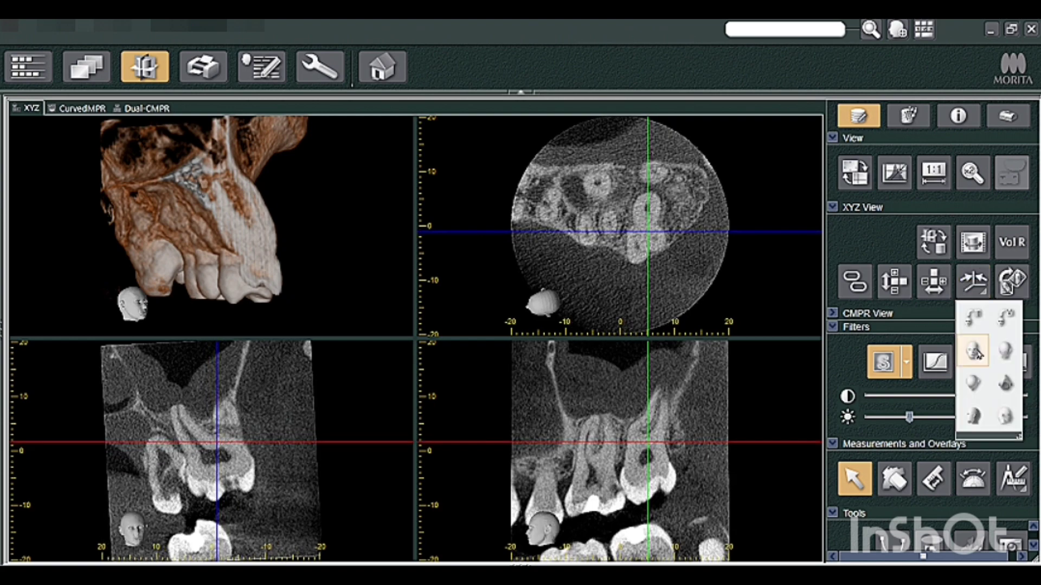
# - Apply a preset head orientation, move the crosshair and axial slice lower, and rotate the 3D volume
pyautogui.click(974, 352)
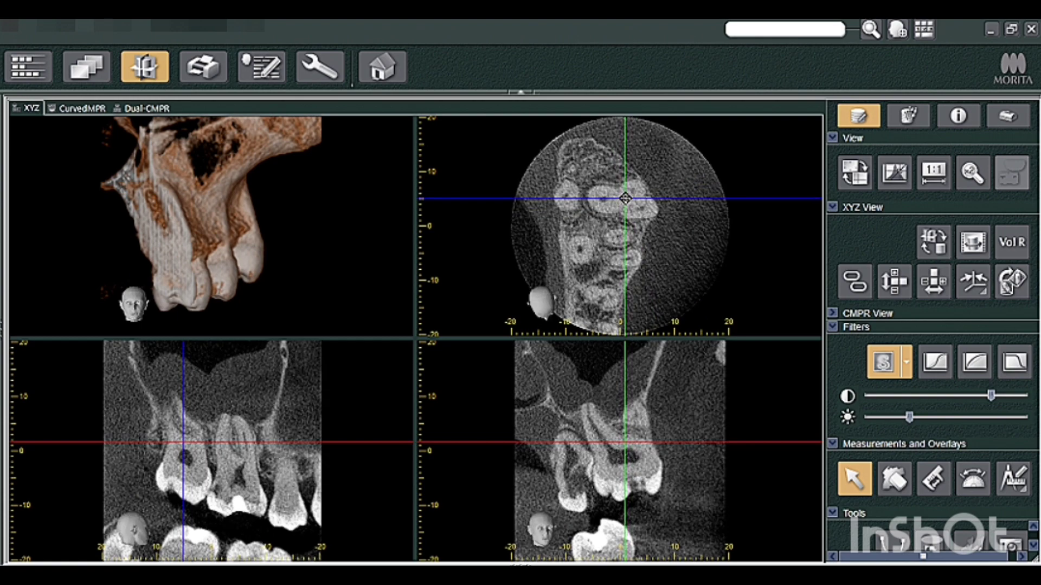
pyautogui.moveTo(625, 199); pyautogui.dragTo(617, 255)
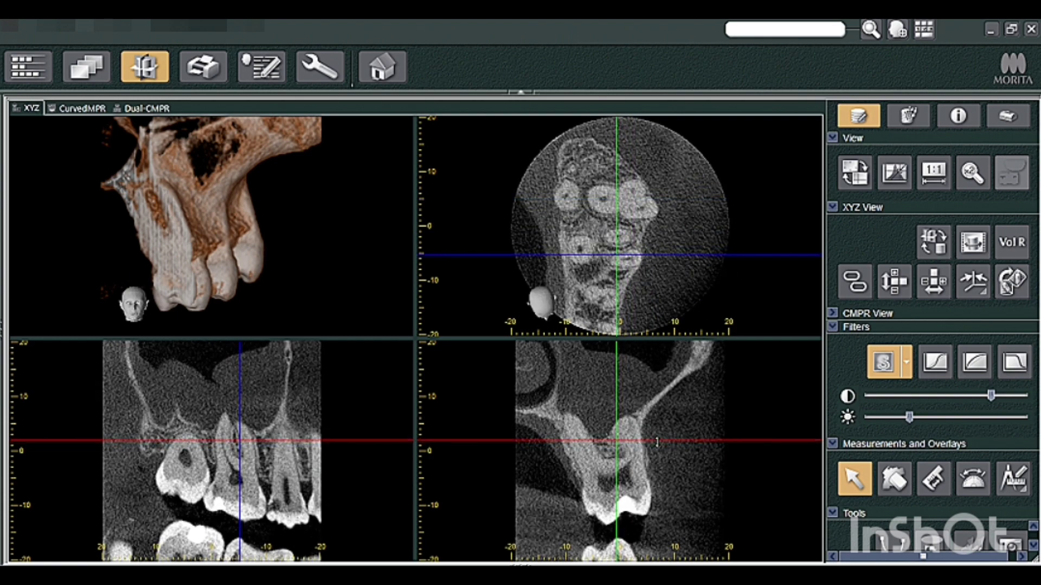
pyautogui.moveTo(657, 442); pyautogui.dragTo(657, 468)
pyautogui.moveTo(313, 245); pyautogui.dragTo(296, 279)
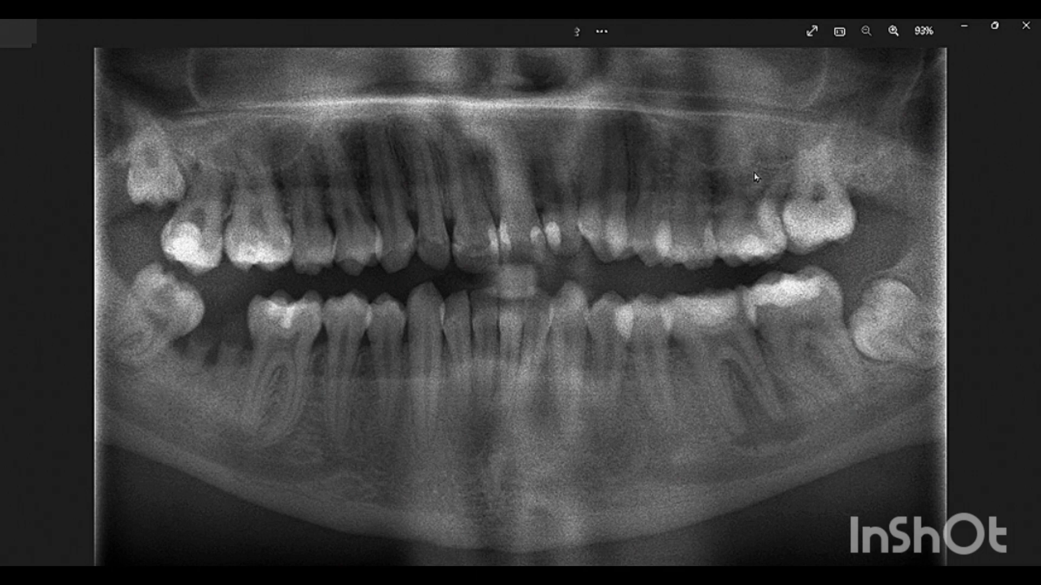
# - Zoom into the right-side molars on the panoramic X-ray, zoom back out to 93%, and close Photos
pyautogui.scroll(3, 756, 177)
pyautogui.moveTo(739, 179); pyautogui.dragTo(581, 258)
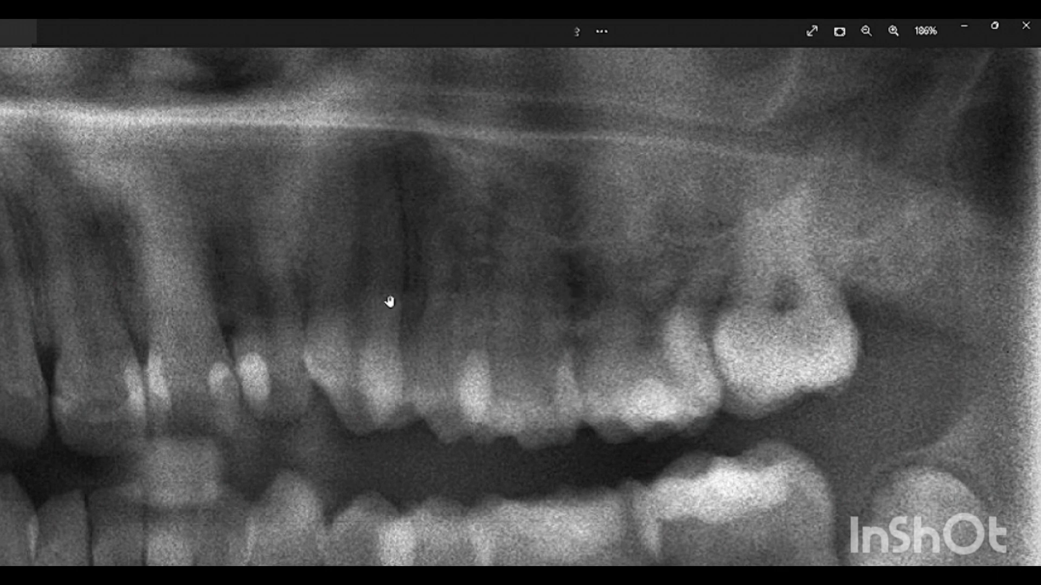
pyautogui.scroll(-3, 391, 301)
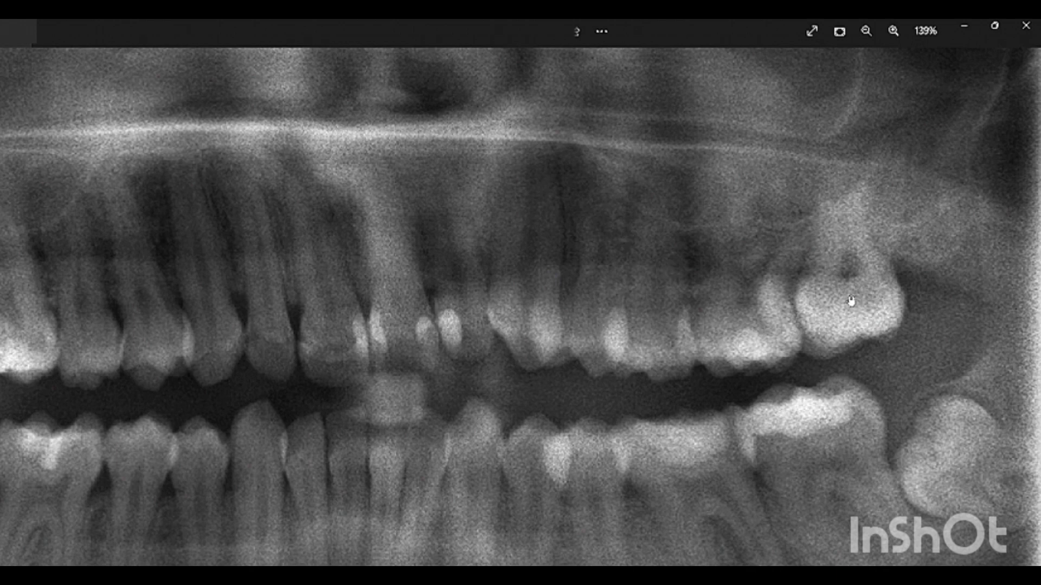
pyautogui.scroll(-1, 852, 301)
pyautogui.scroll(-1, 863, 213)
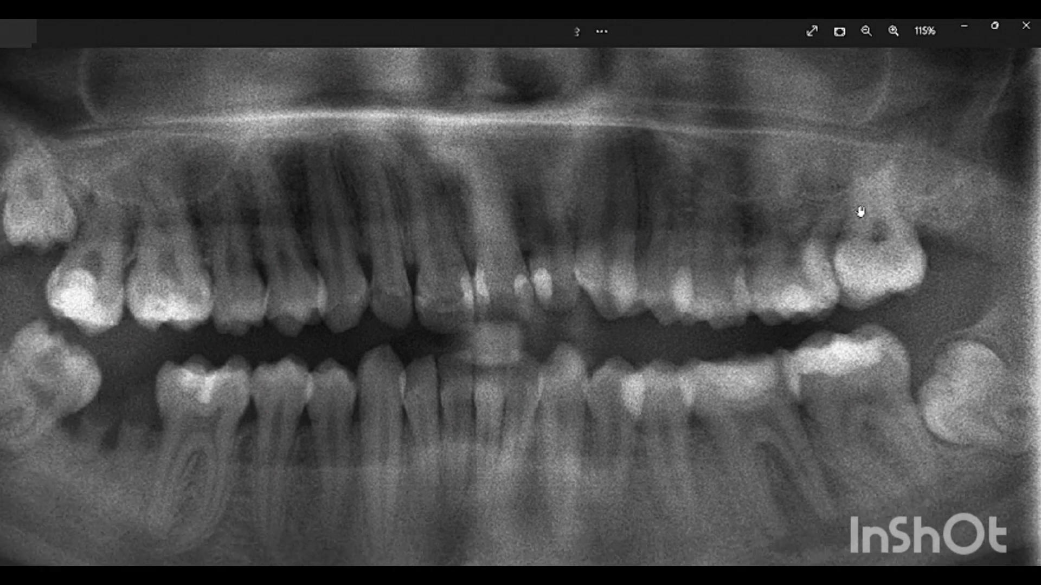
pyautogui.scroll(-2, 933, 260)
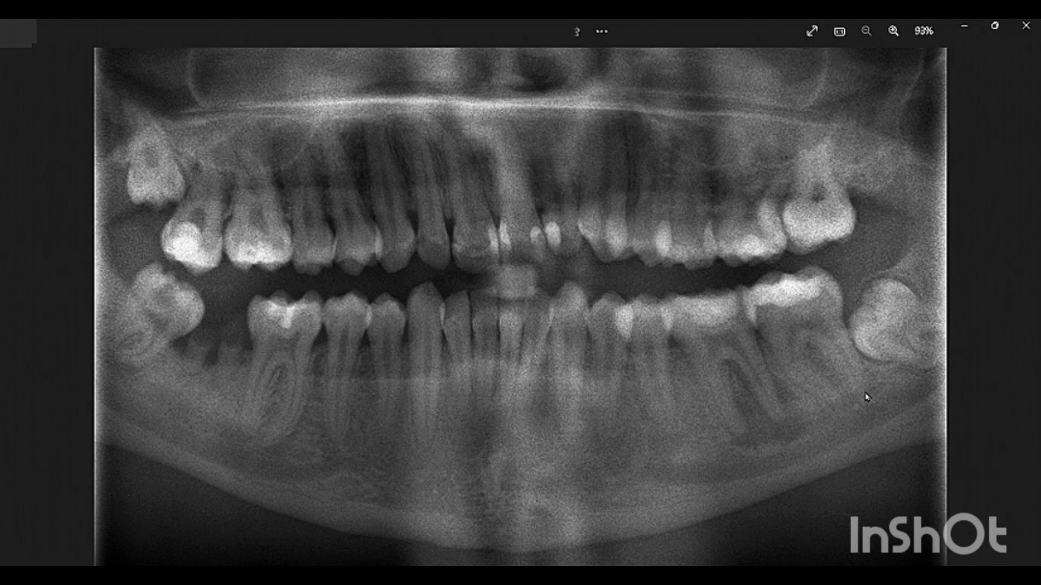
pyautogui.click(1025, 26)
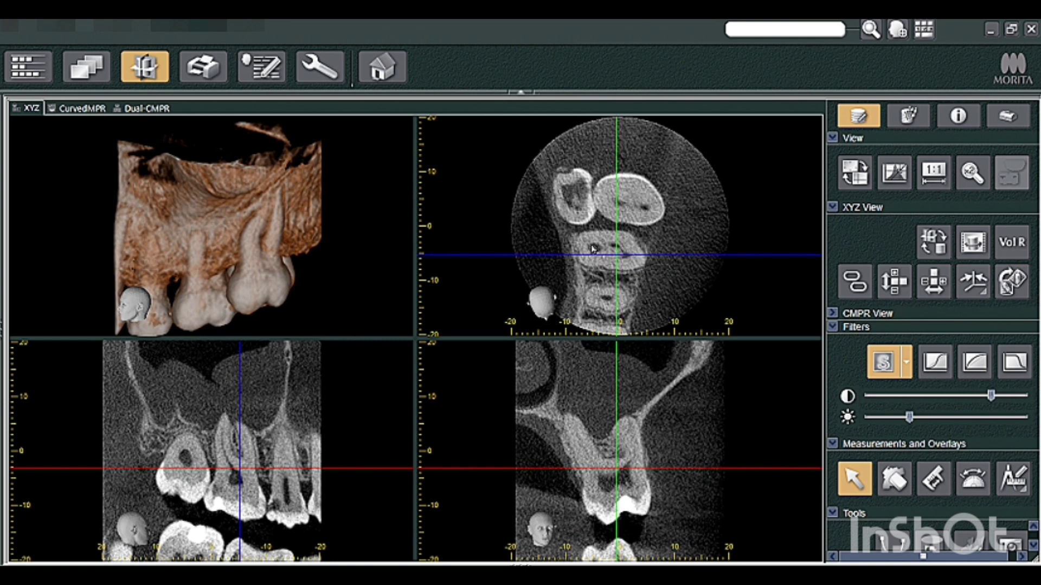
# - Rotate the 3D volume, move the crosshair toward the upper molar, and tilt the sagittal slice along the tooth
pyautogui.moveTo(138, 214); pyautogui.dragTo(247, 304)
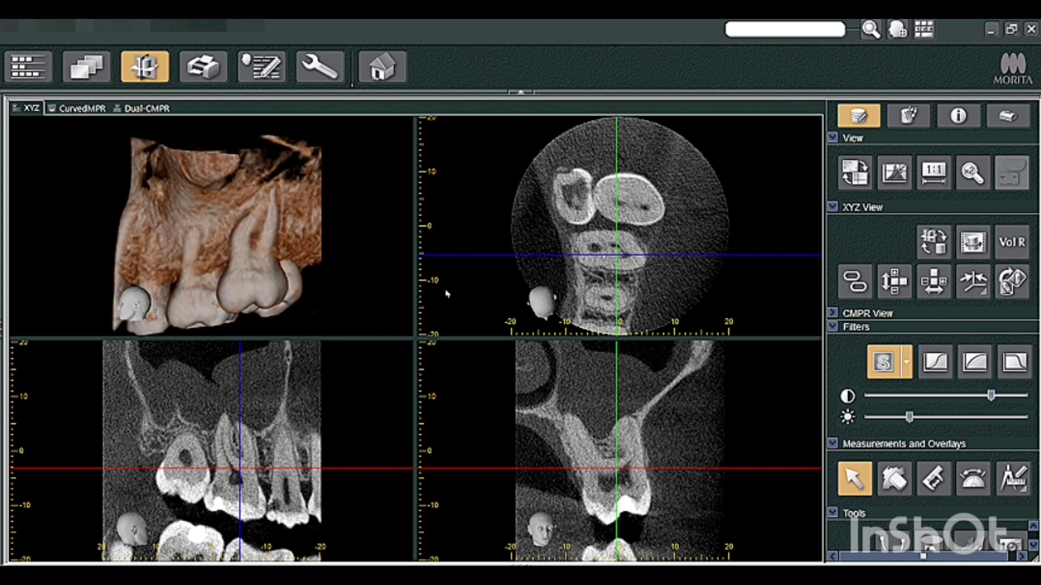
pyautogui.moveTo(615, 247); pyautogui.dragTo(575, 193)
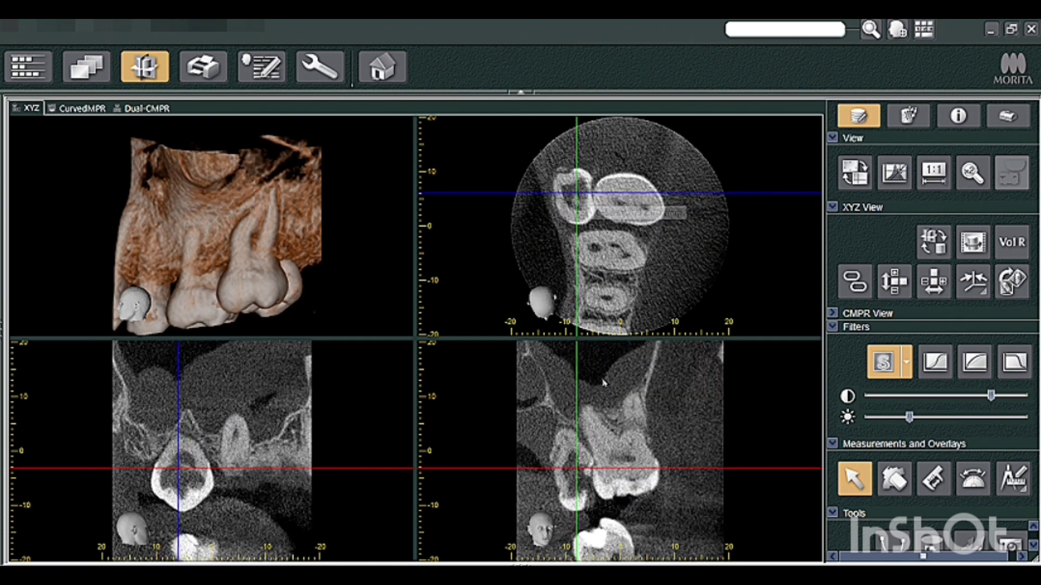
pyautogui.moveTo(642, 500); pyautogui.dragTo(621, 503)
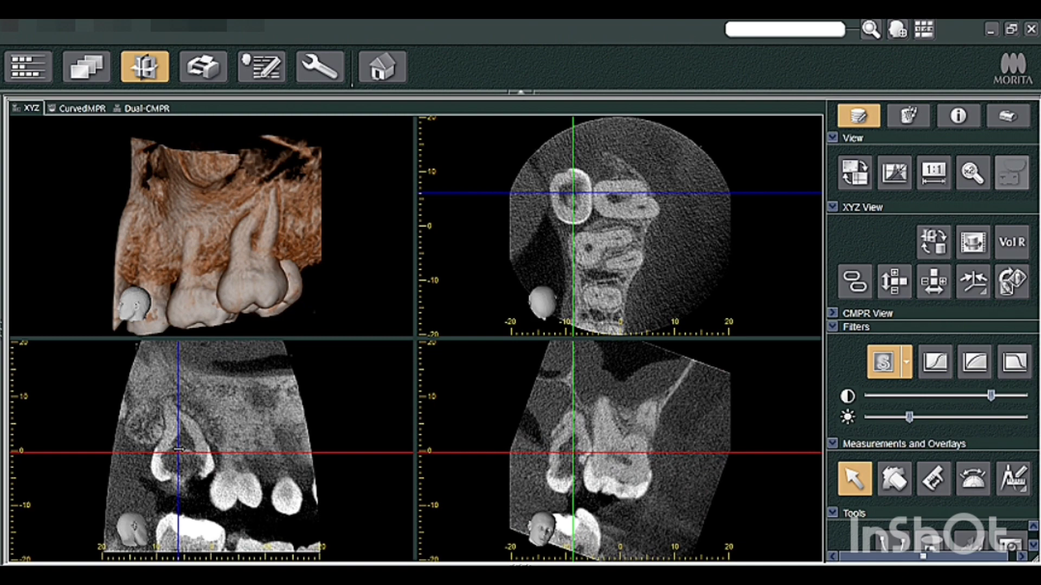
pyautogui.moveTo(178, 451); pyautogui.dragTo(175, 449)
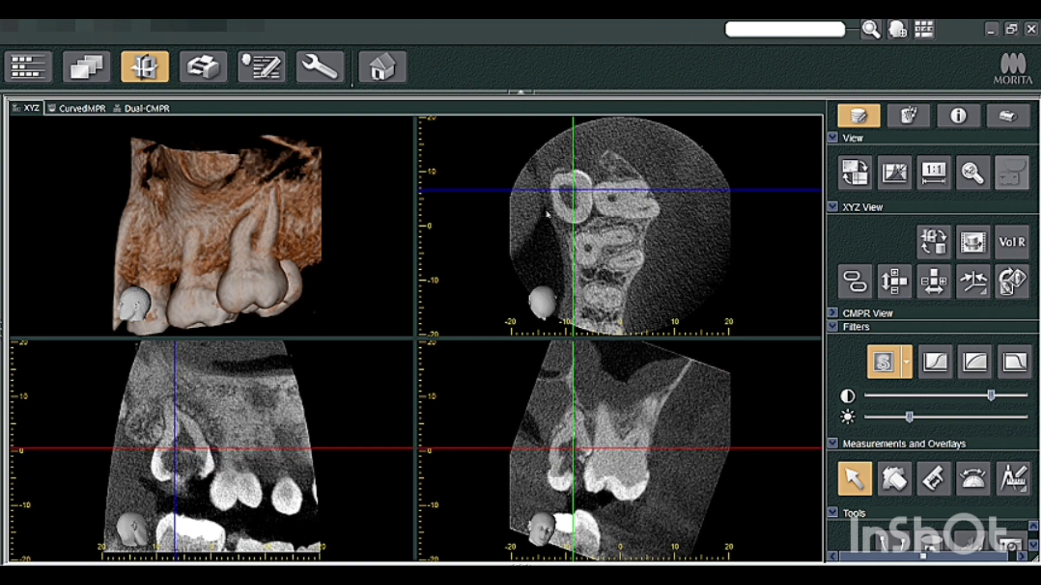
pyautogui.moveTo(216, 265); pyautogui.dragTo(204, 265)
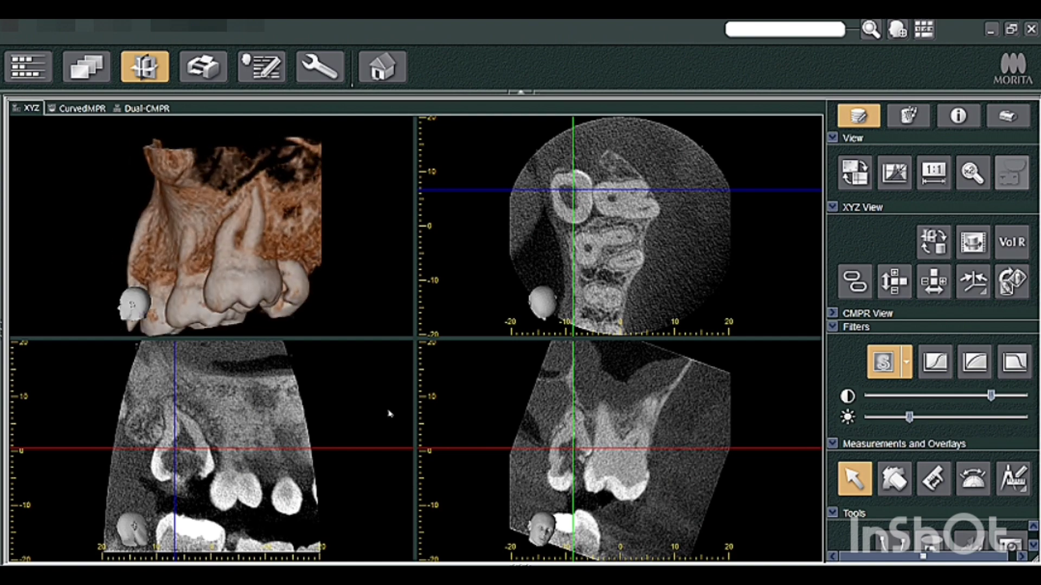
pyautogui.moveTo(670, 393); pyautogui.dragTo(655, 386)
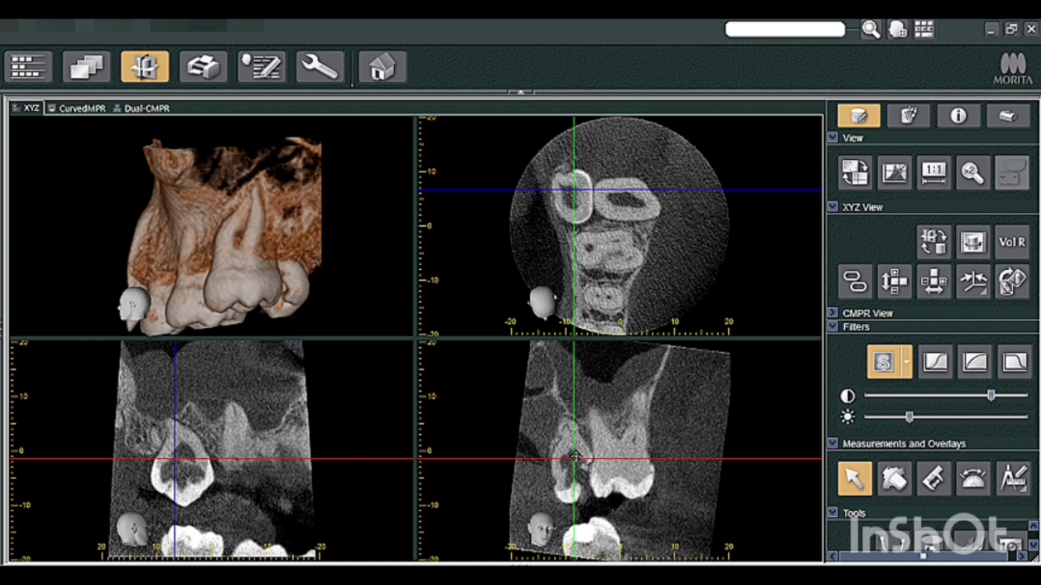
pyautogui.moveTo(576, 457)
pyautogui.mouseDown()
pyautogui.moveTo(567, 425)
pyautogui.moveTo(574, 471)
pyautogui.mouseUp()
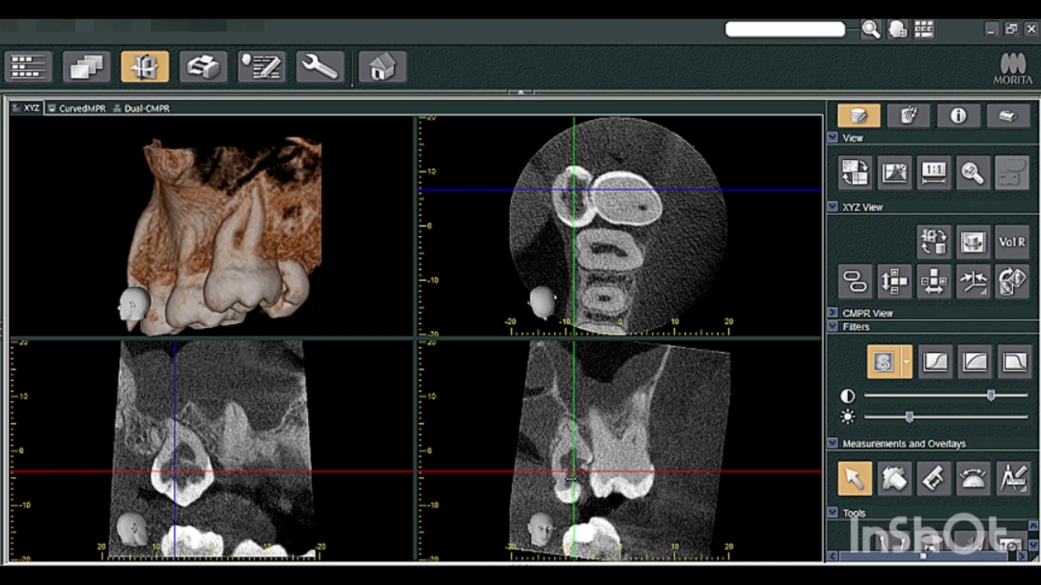
# - Sweep the coronal plane right across the molar and back left, then rotate the 3D volume again
pyautogui.moveTo(570, 478); pyautogui.dragTo(634, 467)
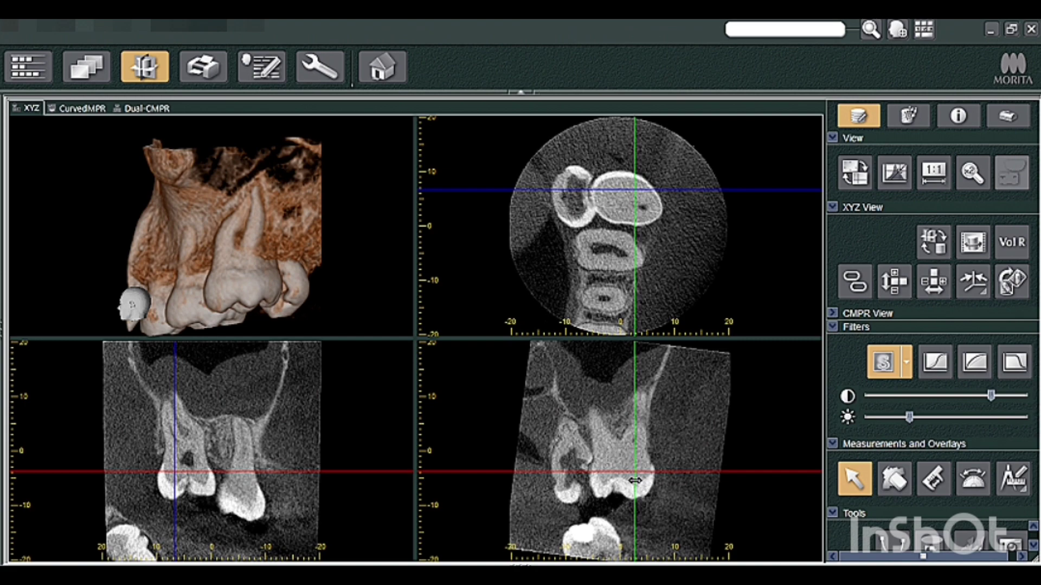
pyautogui.moveTo(635, 487); pyautogui.dragTo(615, 489)
pyautogui.moveTo(601, 489); pyautogui.dragTo(588, 485)
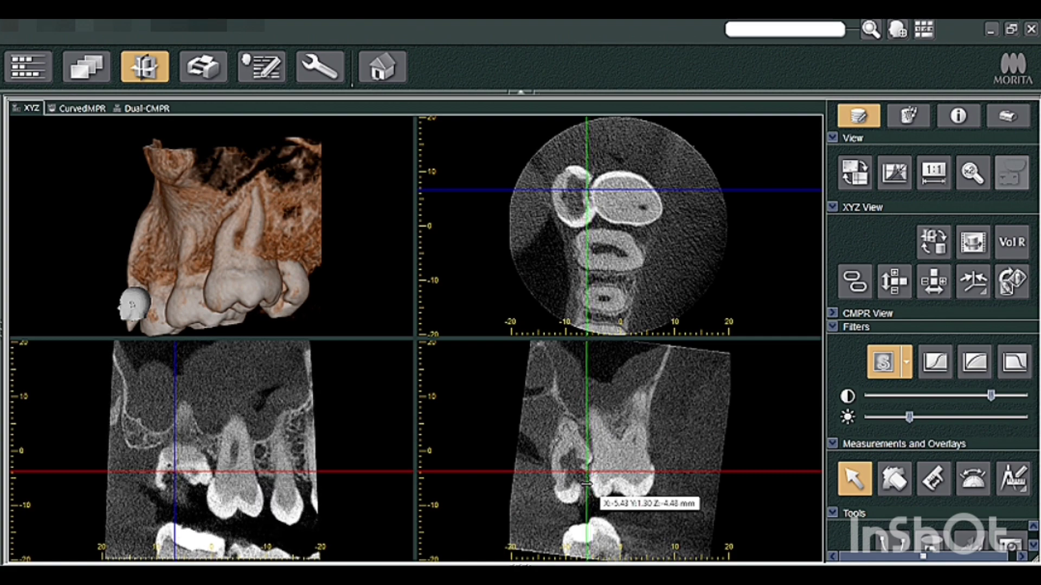
pyautogui.moveTo(344, 249); pyautogui.dragTo(284, 230)
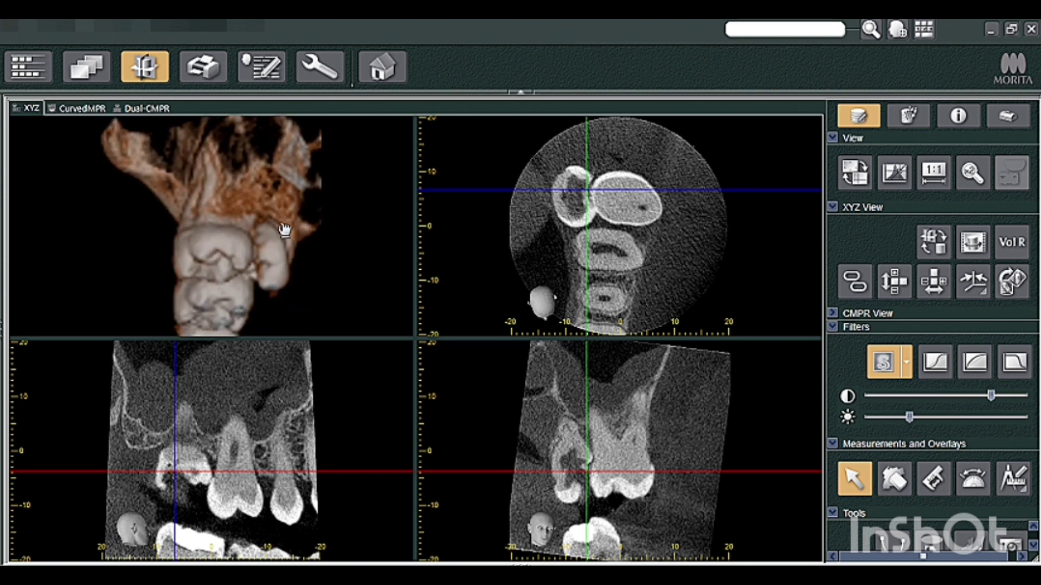
# - Rotate the 3D volume to the biting surfaces, fine-tune the coronal plane, and hide the filter settings
pyautogui.moveTo(320, 315); pyautogui.dragTo(268, 294)
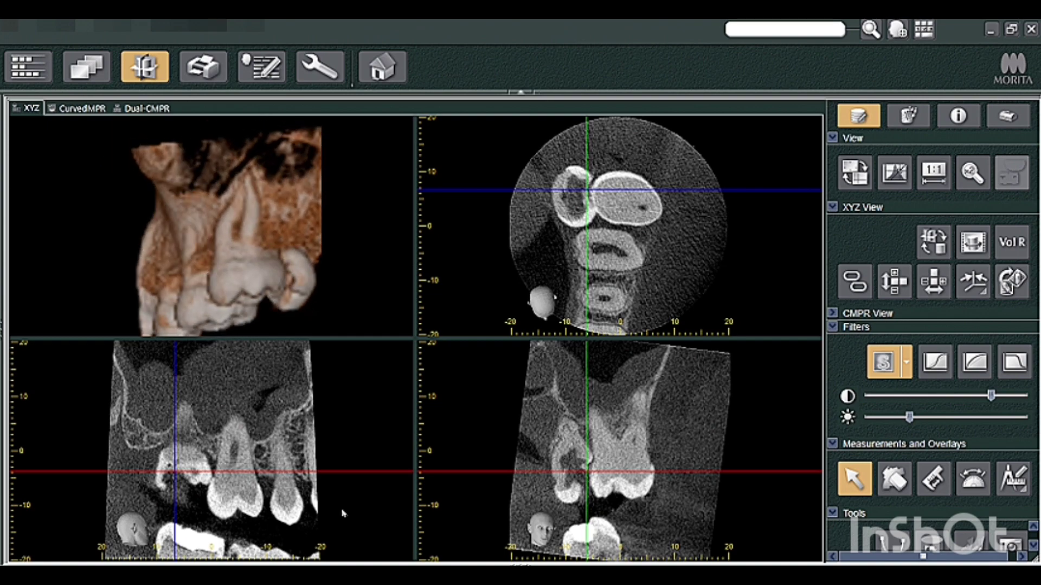
pyautogui.moveTo(588, 486); pyautogui.dragTo(603, 447)
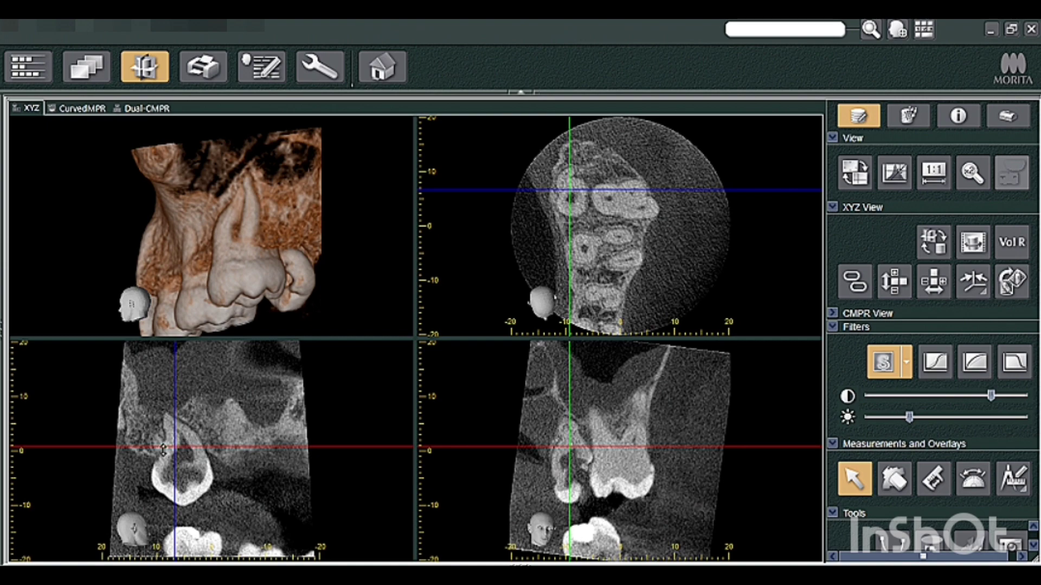
pyautogui.moveTo(570, 461); pyautogui.dragTo(599, 471)
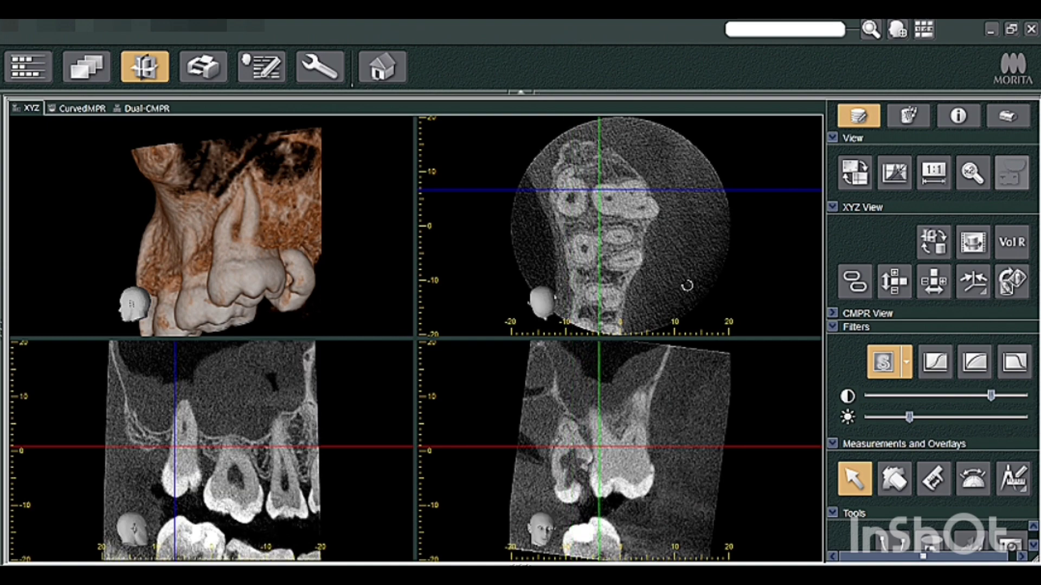
pyautogui.moveTo(685, 285); pyautogui.dragTo(673, 293)
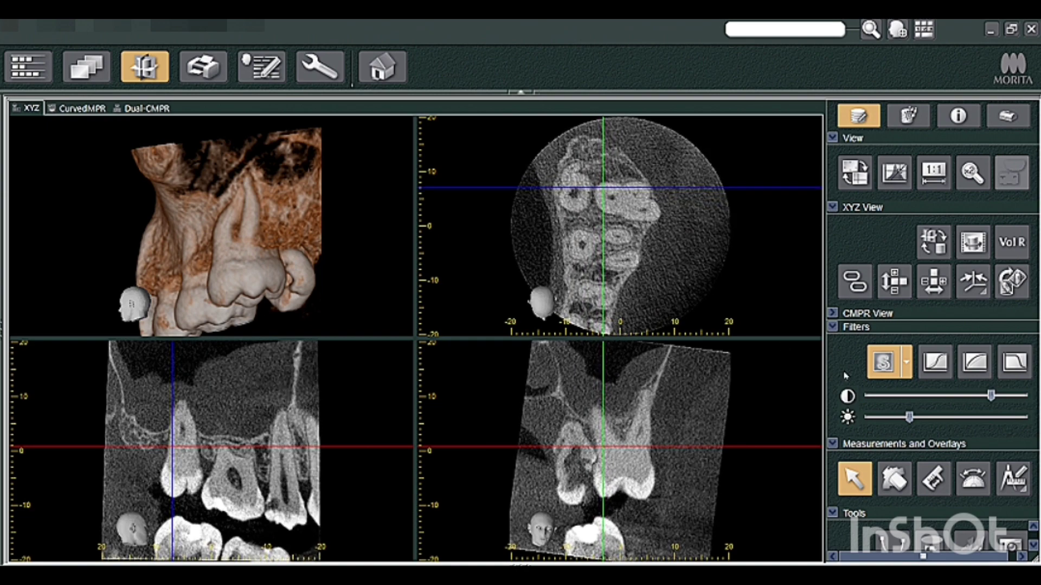
pyautogui.click(833, 327)
# - Switch to Curved MPR and trace an arch curve along the molars on the axial slice
pyautogui.click(895, 445)
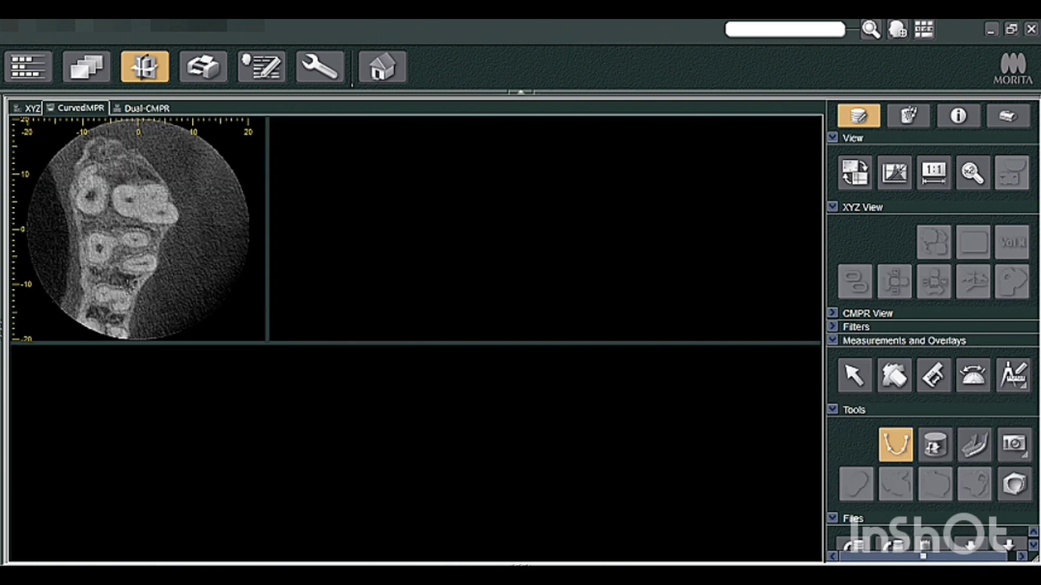
pyautogui.moveTo(87, 328)
pyautogui.mouseDown()
pyautogui.moveTo(116, 207)
pyautogui.moveTo(103, 115)
pyautogui.mouseUp()
pyautogui.doubleClick(104, 116)
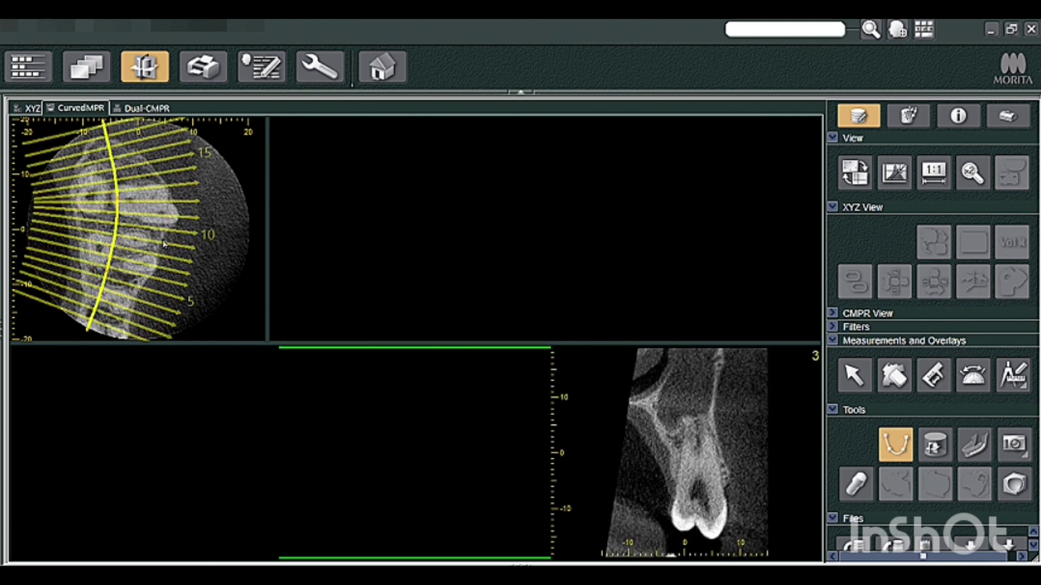
# - Set the cross-section spacing to 1.0 mm and move the cross-sections to show slices 17–19
pyautogui.rightClick(196, 244)
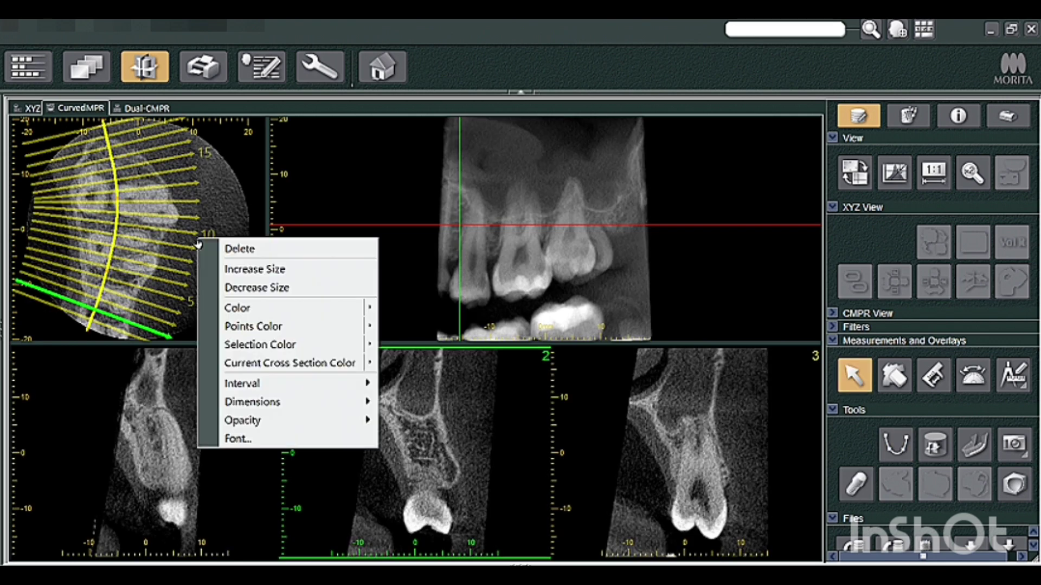
pyautogui.moveTo(261, 383)
pyautogui.click(446, 405)
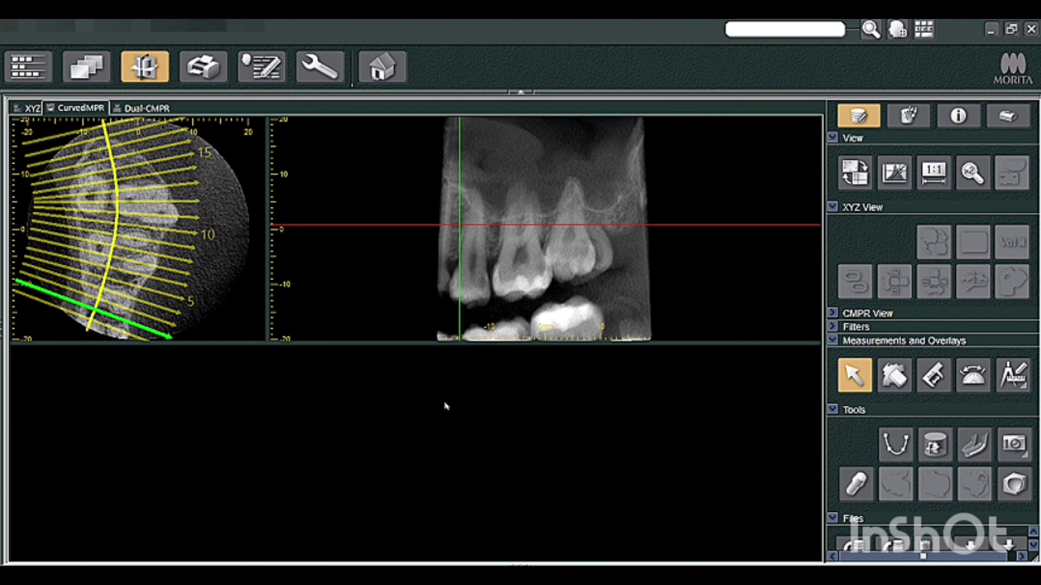
pyautogui.moveTo(448, 264); pyautogui.dragTo(535, 267)
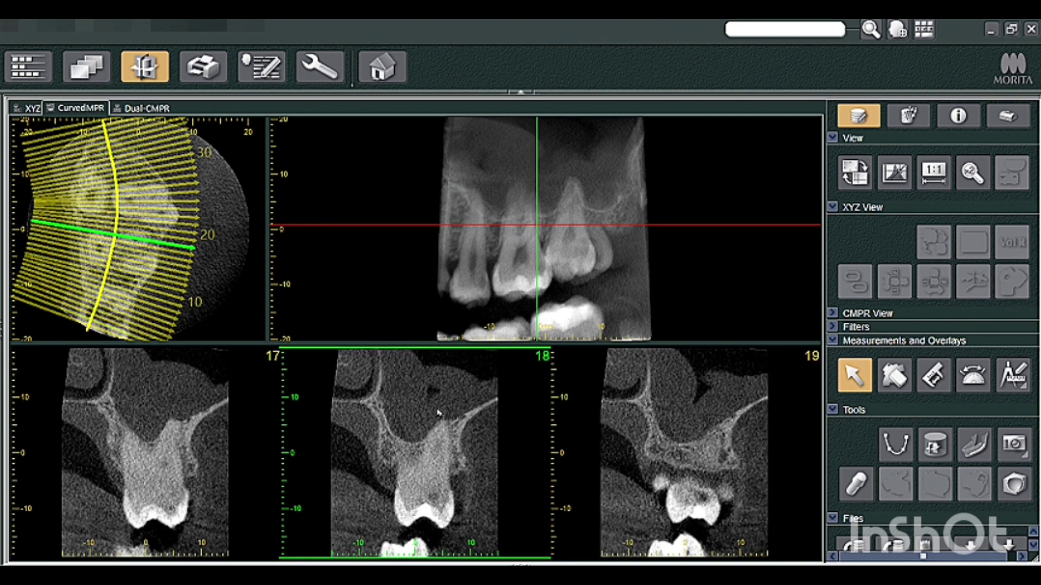
# - Advance the cross-section panes through the molar roots until slices 22, 23 and 24 appear
pyautogui.scroll(-1, 428, 484)
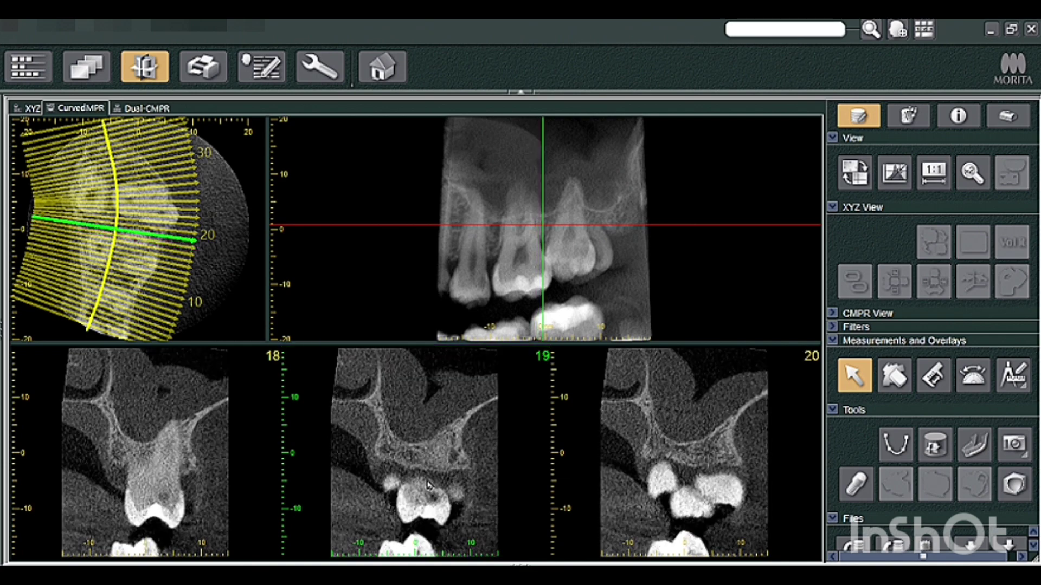
pyautogui.scroll(6, 428, 484)
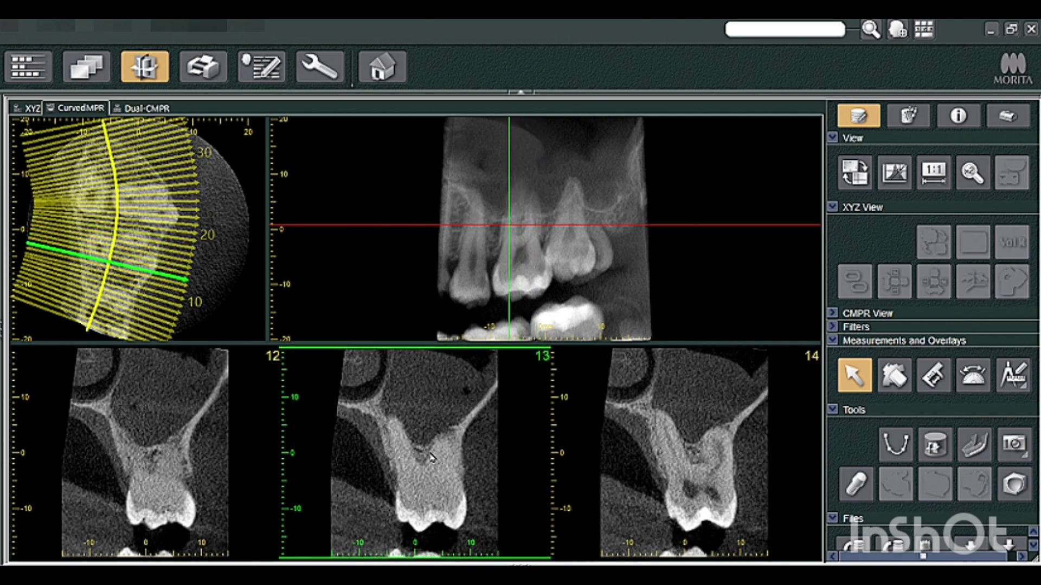
pyautogui.scroll(-1, 443, 480)
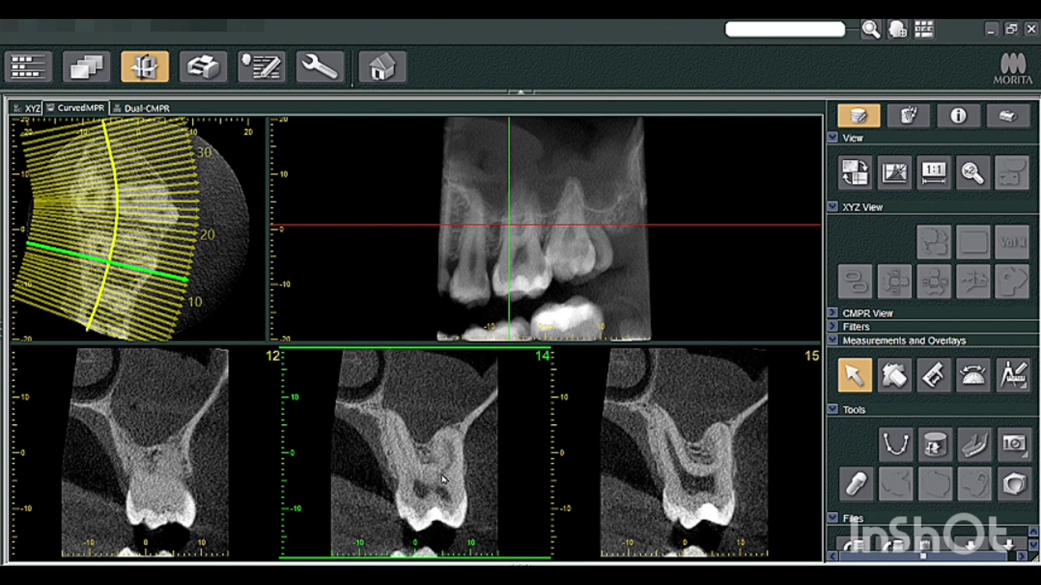
pyautogui.scroll(-2, 443, 479)
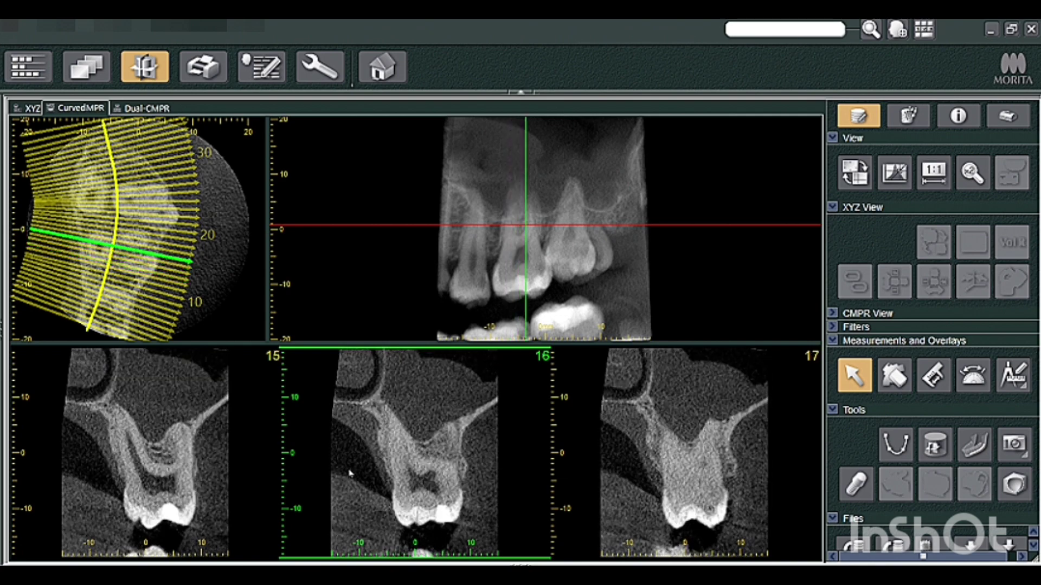
pyautogui.scroll(-1, 713, 434)
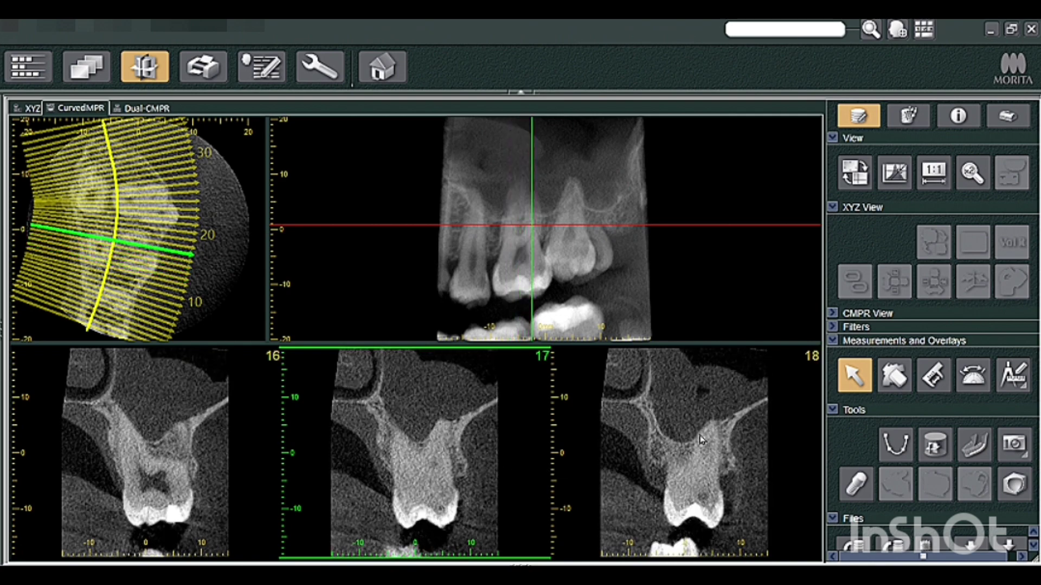
pyautogui.scroll(-4, 705, 458)
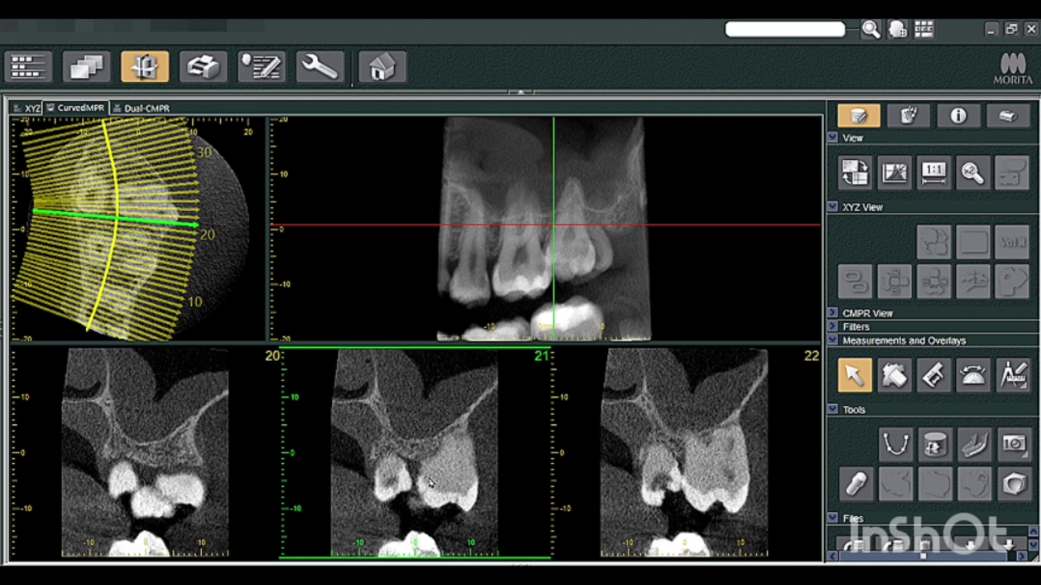
pyautogui.scroll(2, 430, 482)
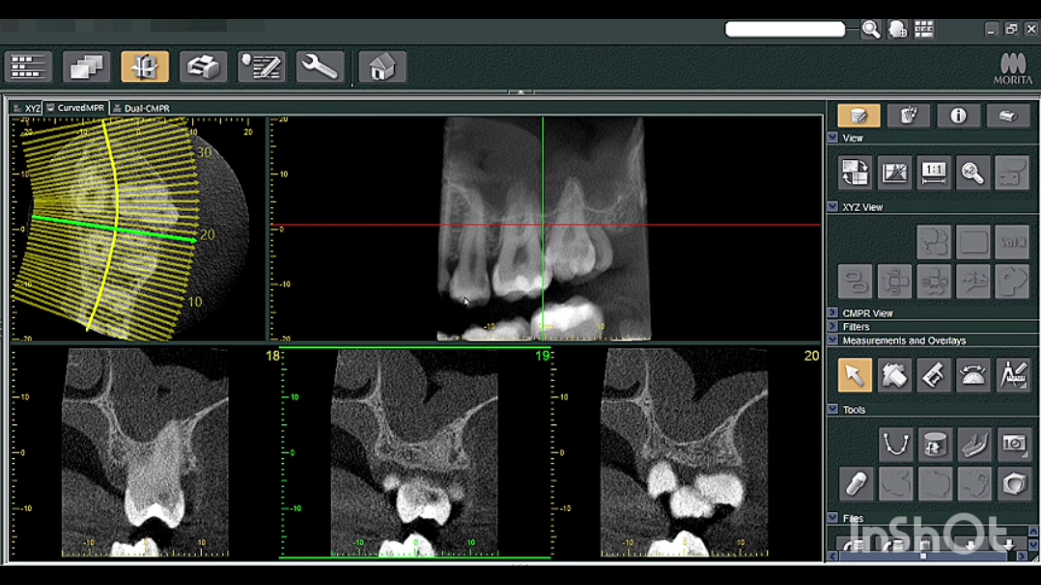
pyautogui.scroll(-1, 462, 500)
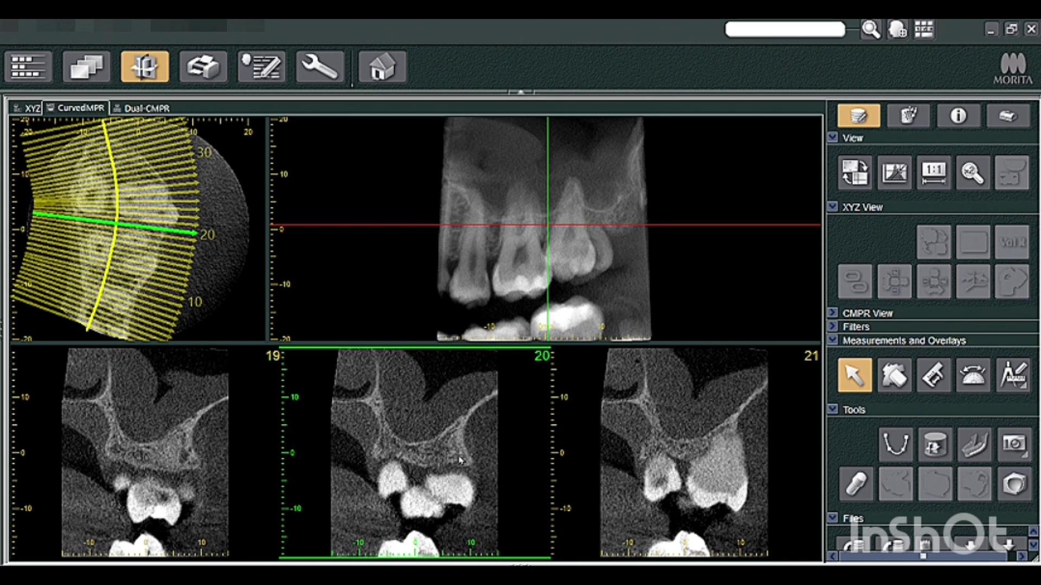
pyautogui.scroll(-1, 467, 462)
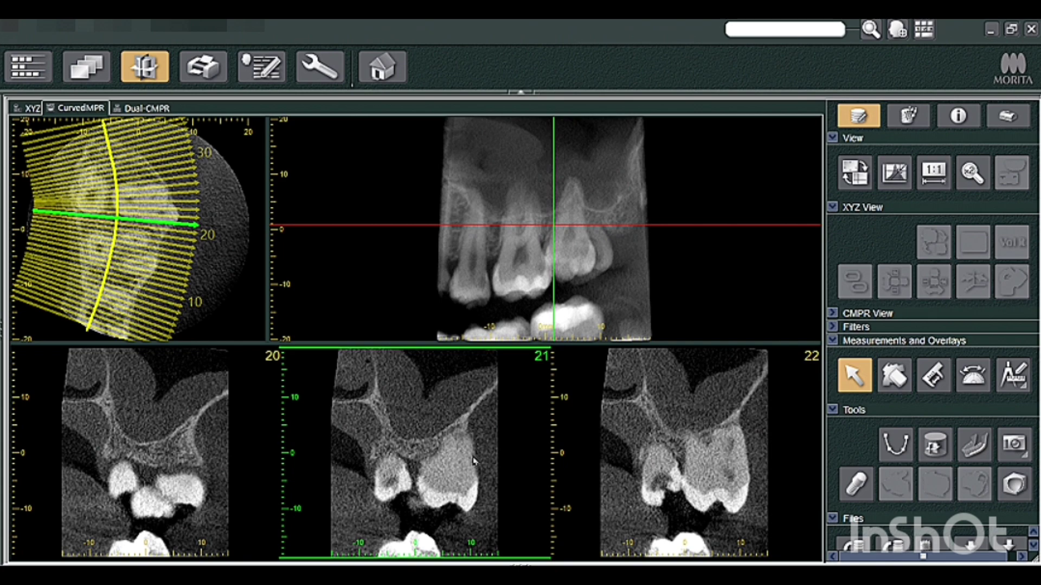
pyautogui.scroll(-1, 476, 463)
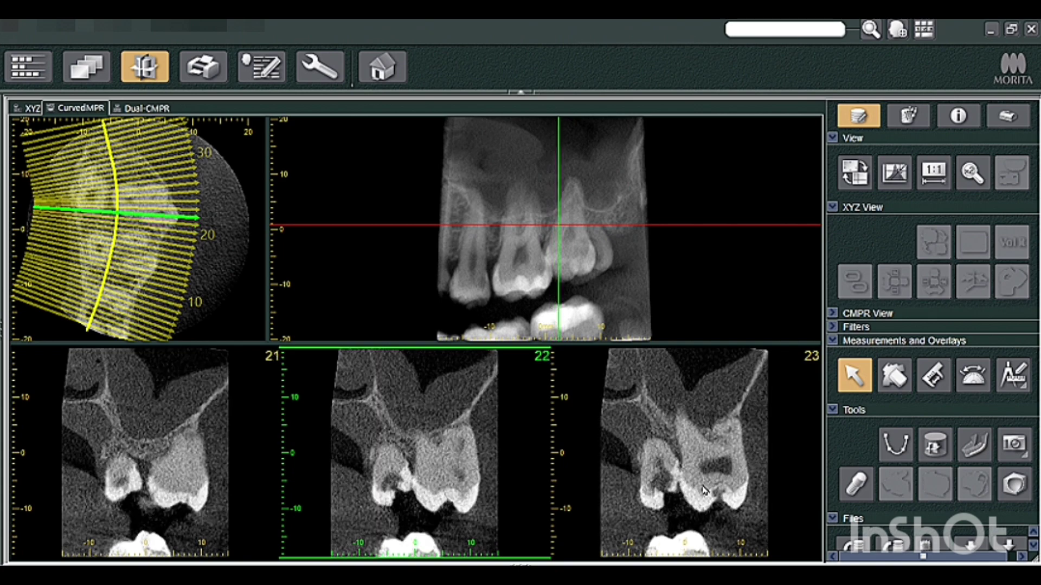
pyautogui.scroll(-1, 705, 491)
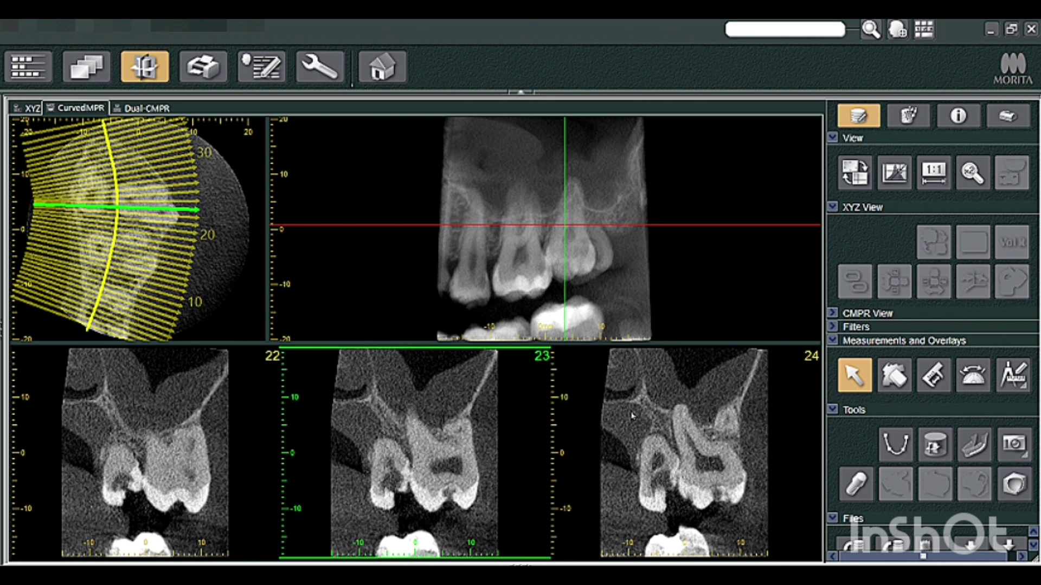
# - Magnify the middle cross-section briefly, then return to the Arrow pointer and make slice 24 active
pyautogui.click(972, 173)
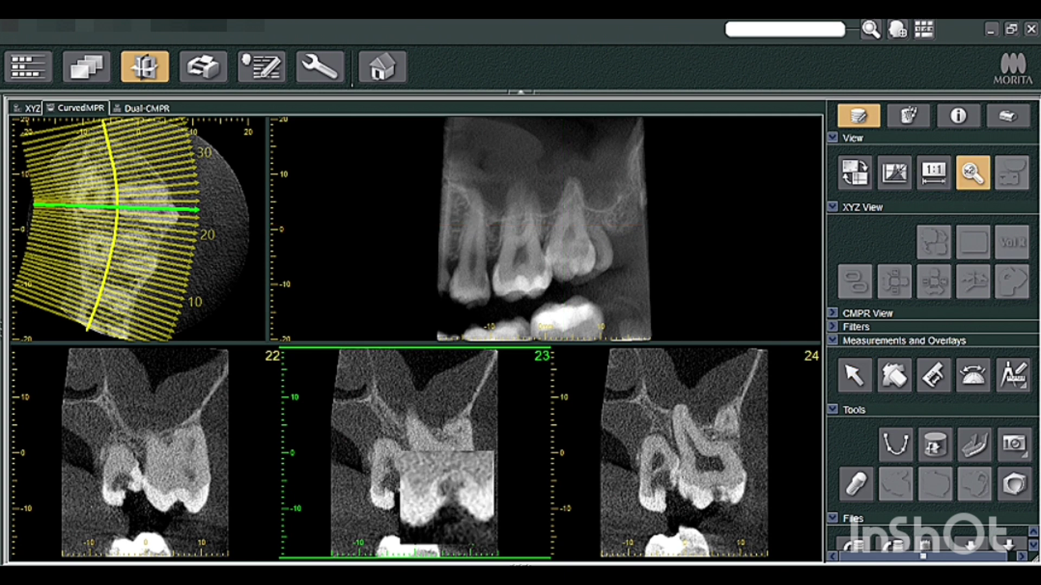
pyautogui.click(853, 376)
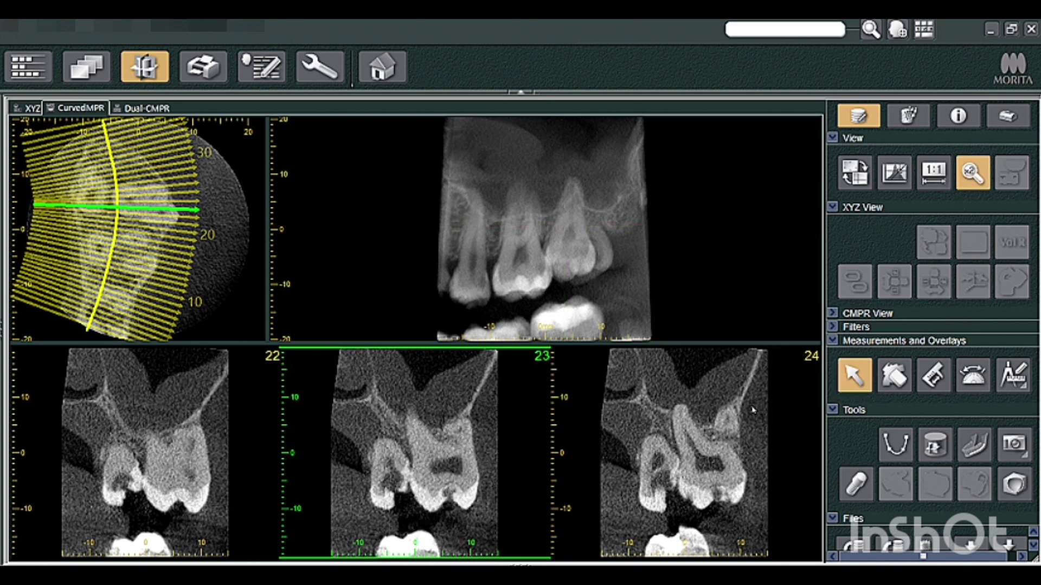
pyautogui.click(752, 417)
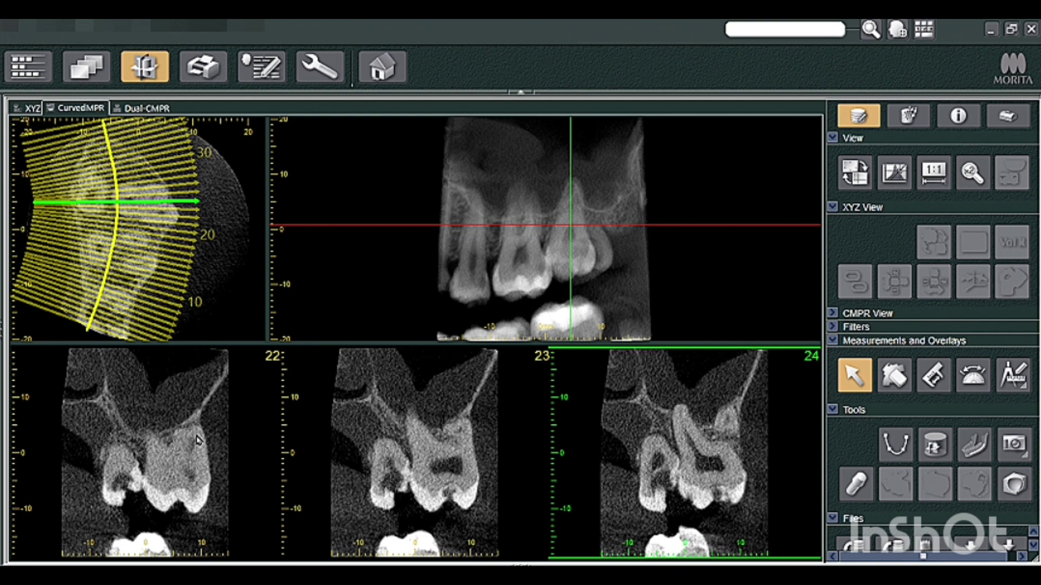
# - Browse the cross-sections forward to slice 31 and back to slices 24–26
pyautogui.scroll(-2, 621, 472)
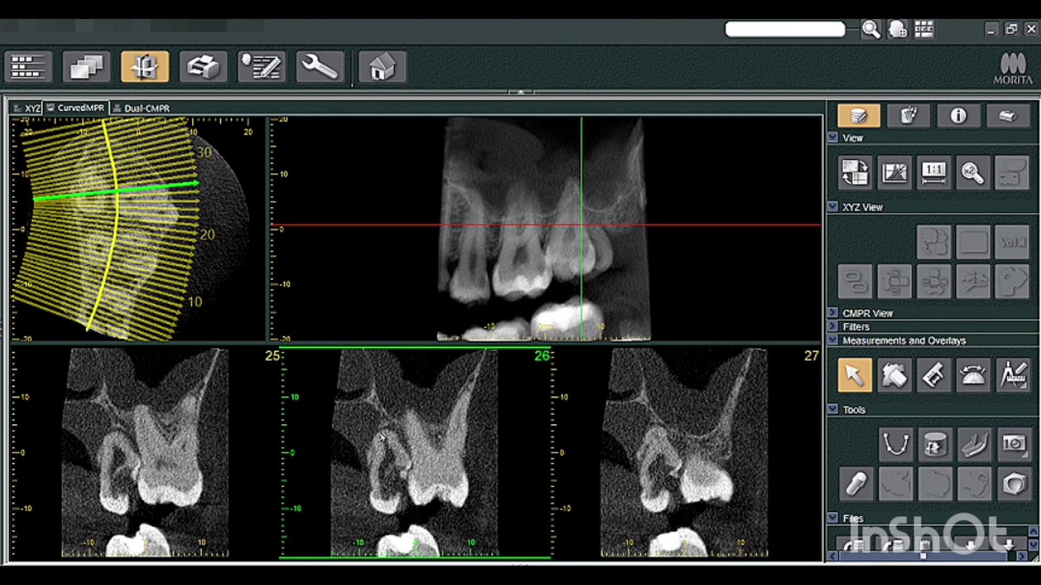
pyautogui.scroll(-2, 657, 490)
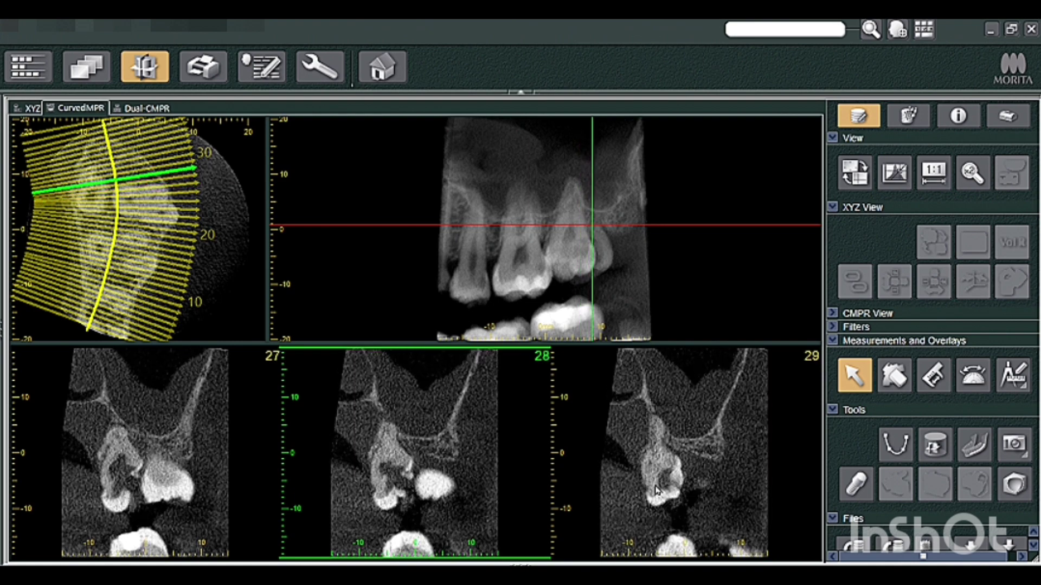
pyautogui.scroll(-3, 662, 436)
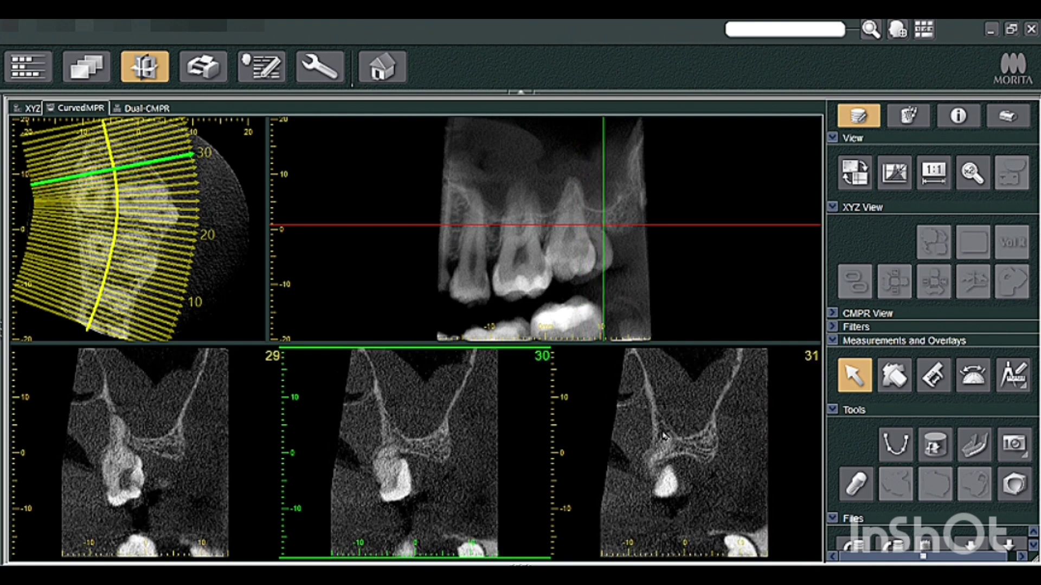
pyautogui.scroll(6, 665, 460)
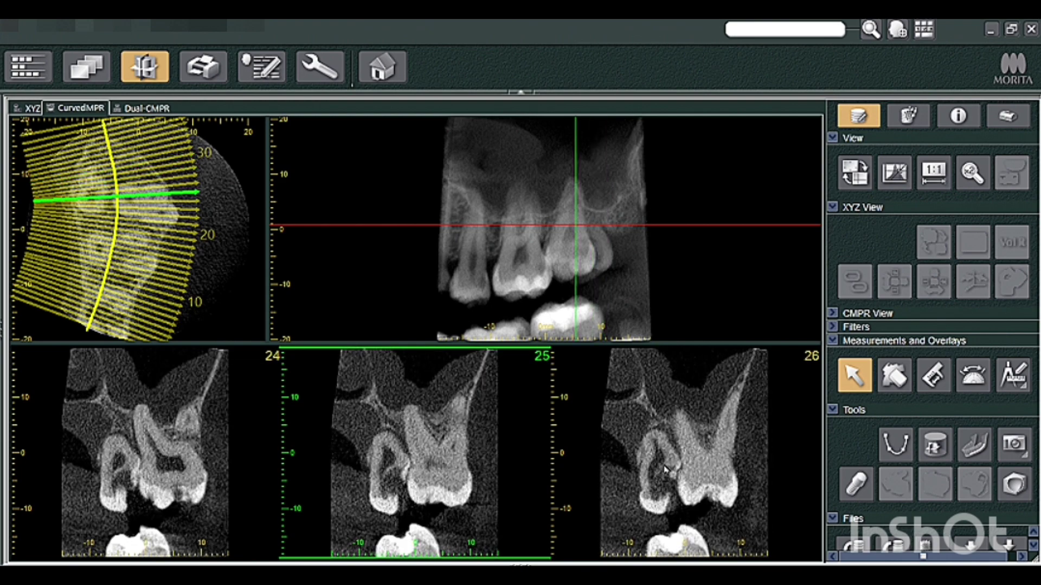
# - Switch to the Dual-CMPR layout on the oblique molar slice and select the Arch curve tool
pyautogui.click(145, 109)
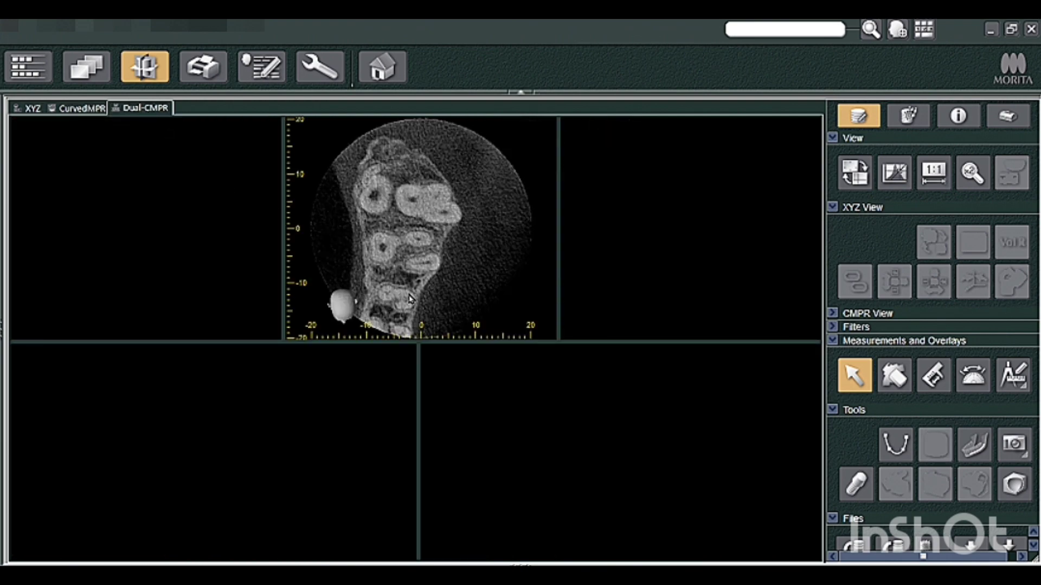
pyautogui.scroll(-4, 401, 276)
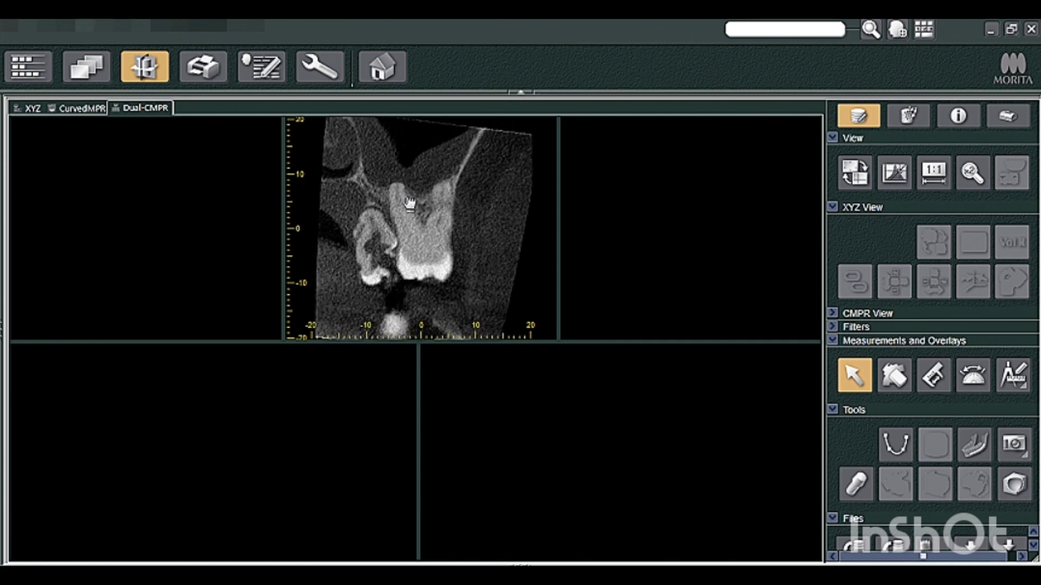
pyautogui.scroll(-3, 409, 201)
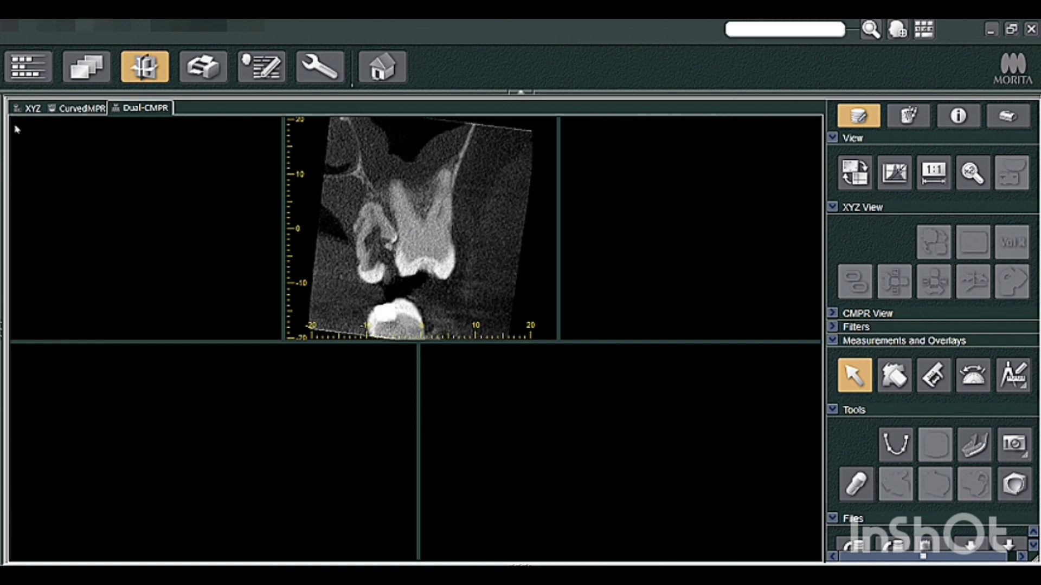
pyautogui.click(29, 109)
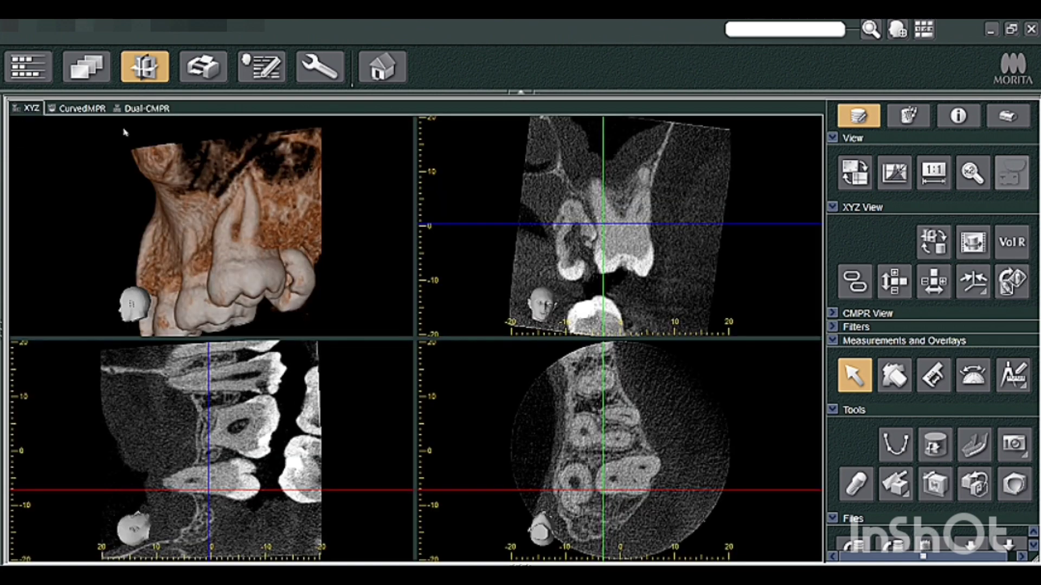
pyautogui.click(145, 109)
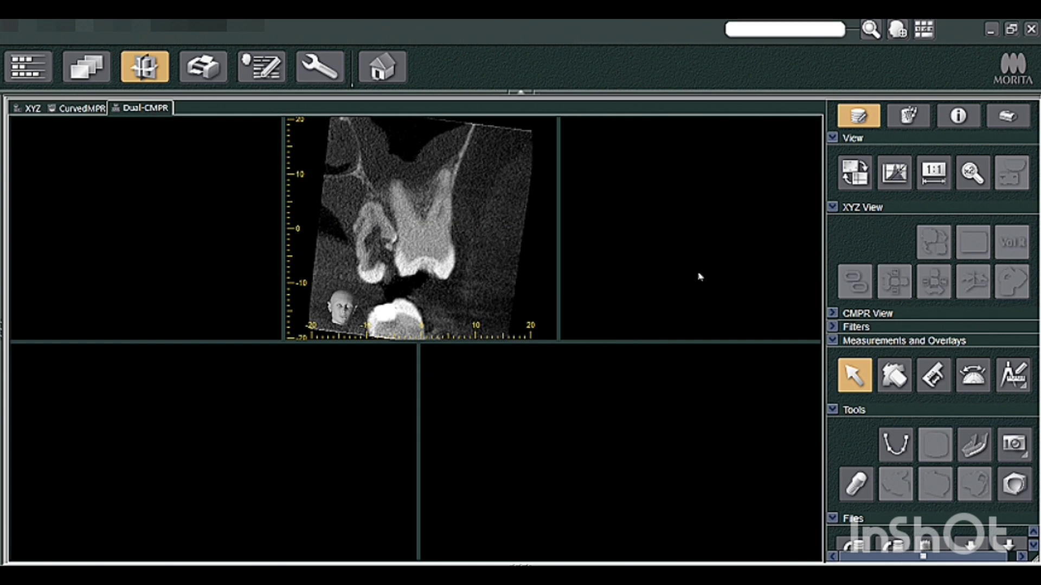
pyautogui.click(896, 444)
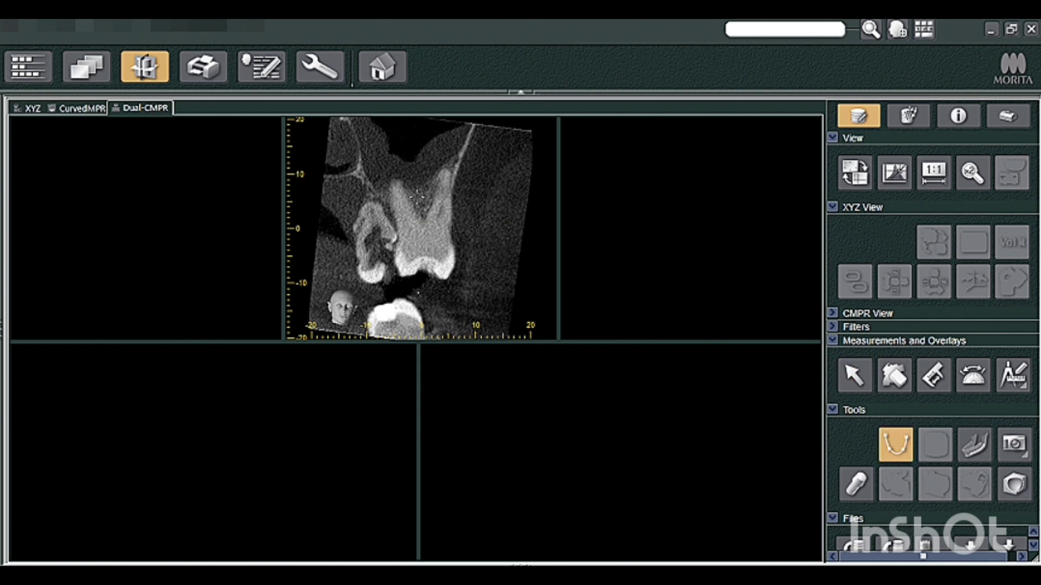
# - Draw a vertical curve through the molar, then scroll up through the generated cross-sections
pyautogui.moveTo(418, 140); pyautogui.dragTo(418, 293)
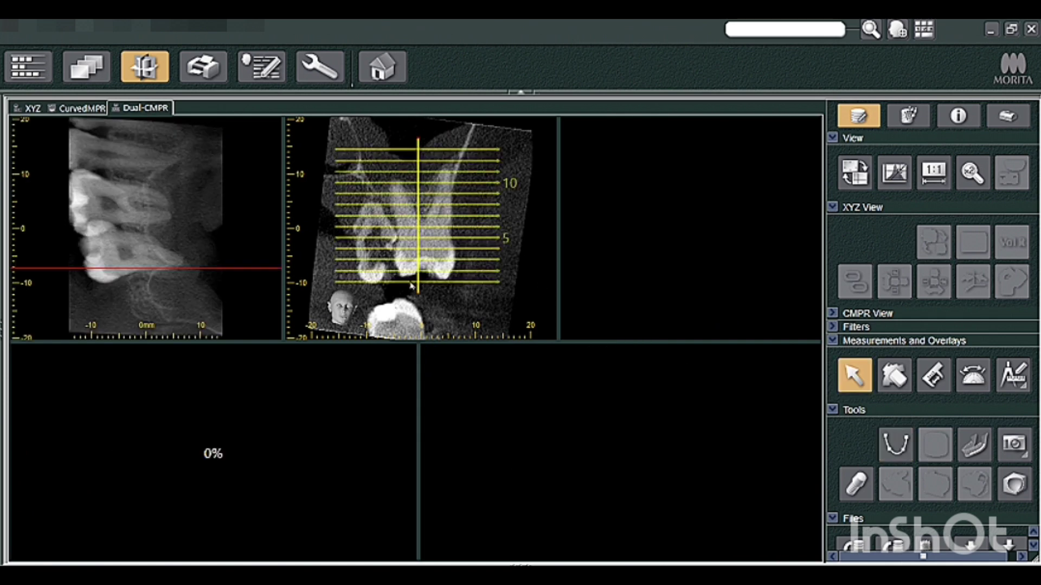
pyautogui.moveTo(418, 292); pyautogui.dragTo(421, 298)
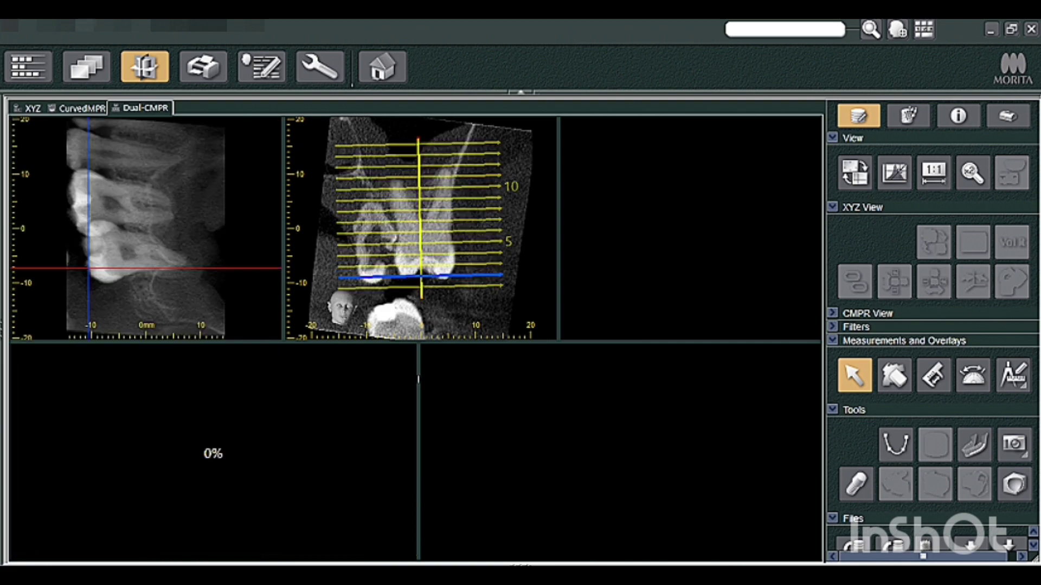
pyautogui.scroll(5, 491, 500)
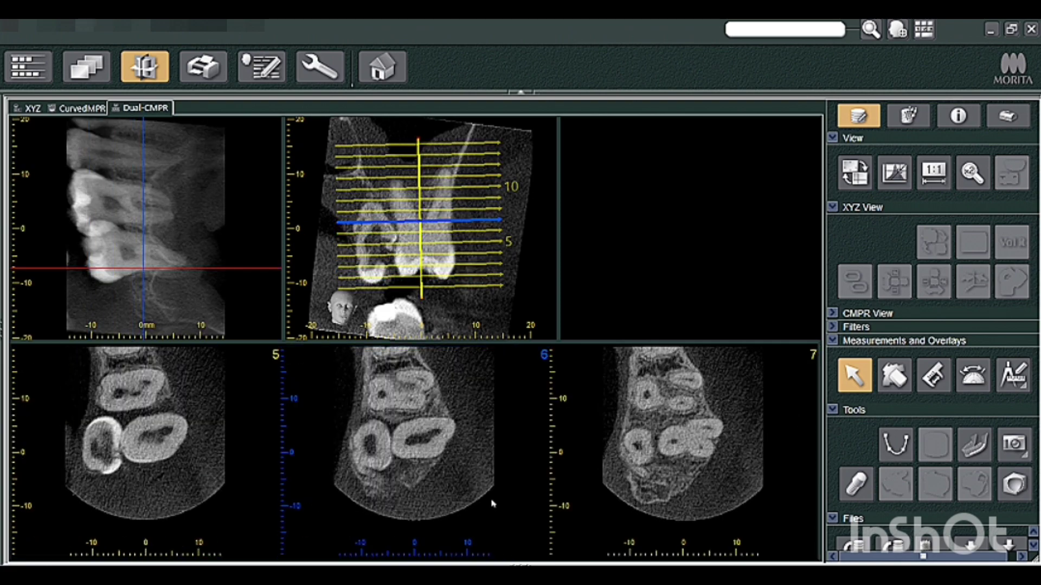
pyautogui.scroll(2, 306, 449)
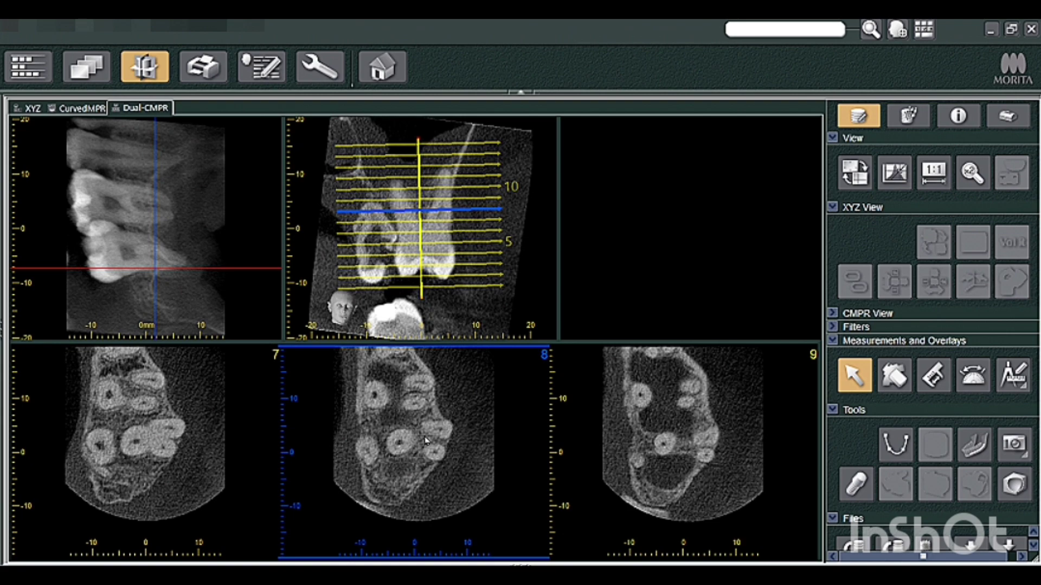
pyautogui.scroll(1, 426, 441)
# - Set the cross-section interval to 1.0 mm and browse the sections to slices 11–13
pyautogui.rightClick(480, 436)
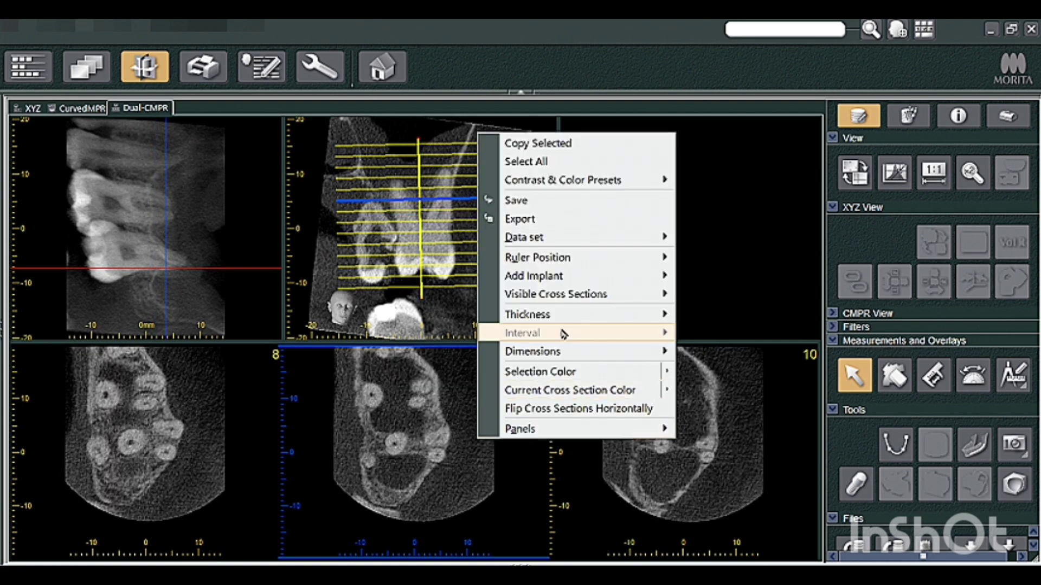
pyautogui.moveTo(561, 333)
pyautogui.click(708, 350)
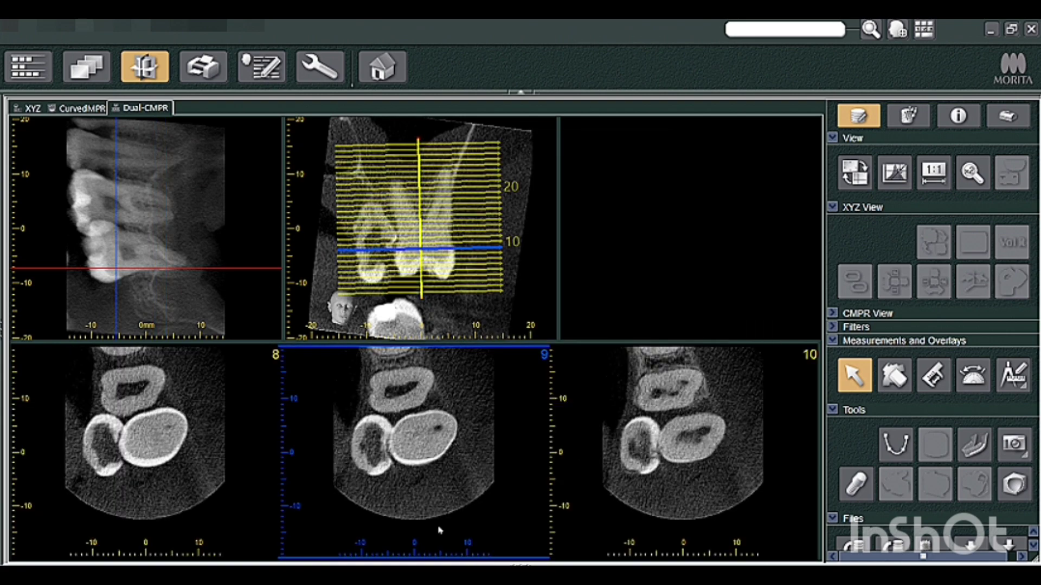
pyautogui.scroll(2, 427, 506)
pyautogui.scroll(2, 427, 505)
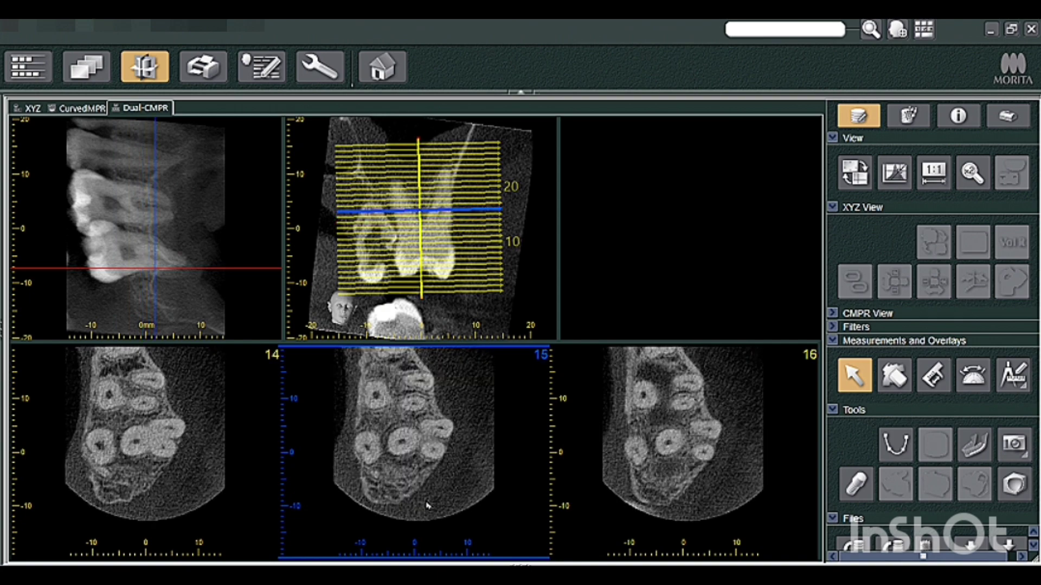
pyautogui.scroll(-3, 378, 465)
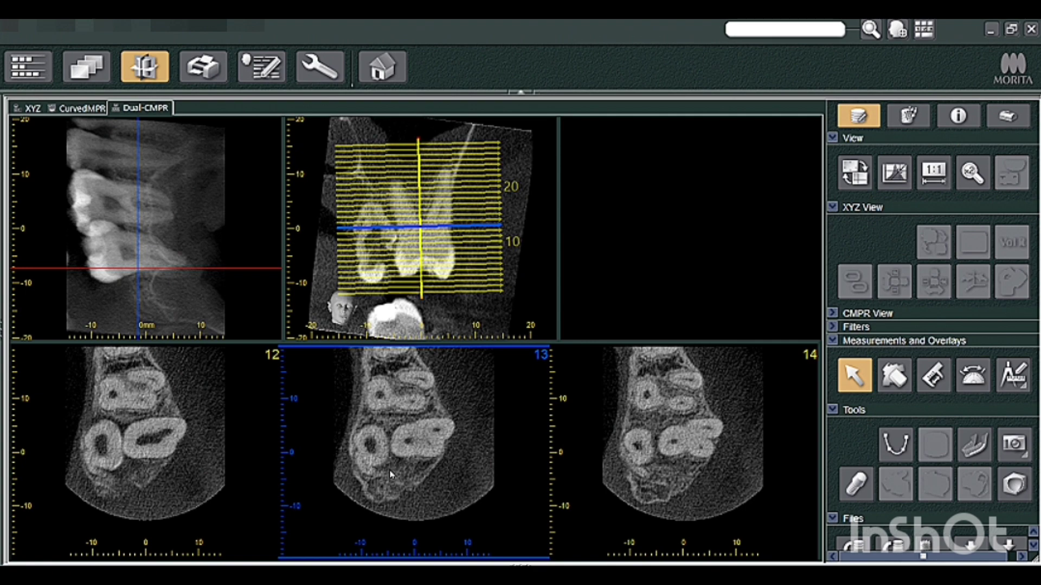
pyautogui.scroll(1, 406, 476)
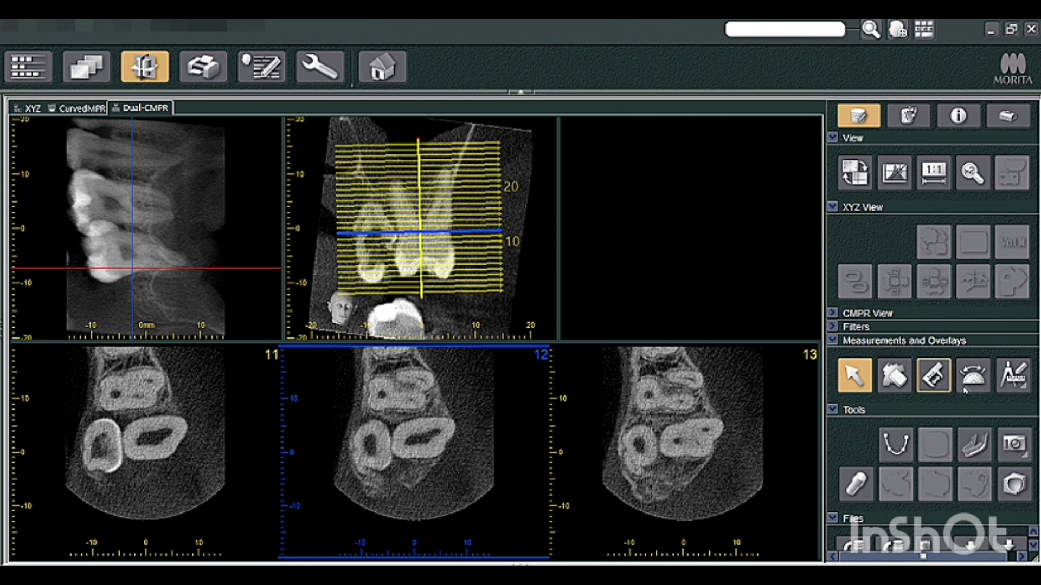
# - Add arrow annotations marking the root canal and the gap on slice 14
pyautogui.click(927, 498)
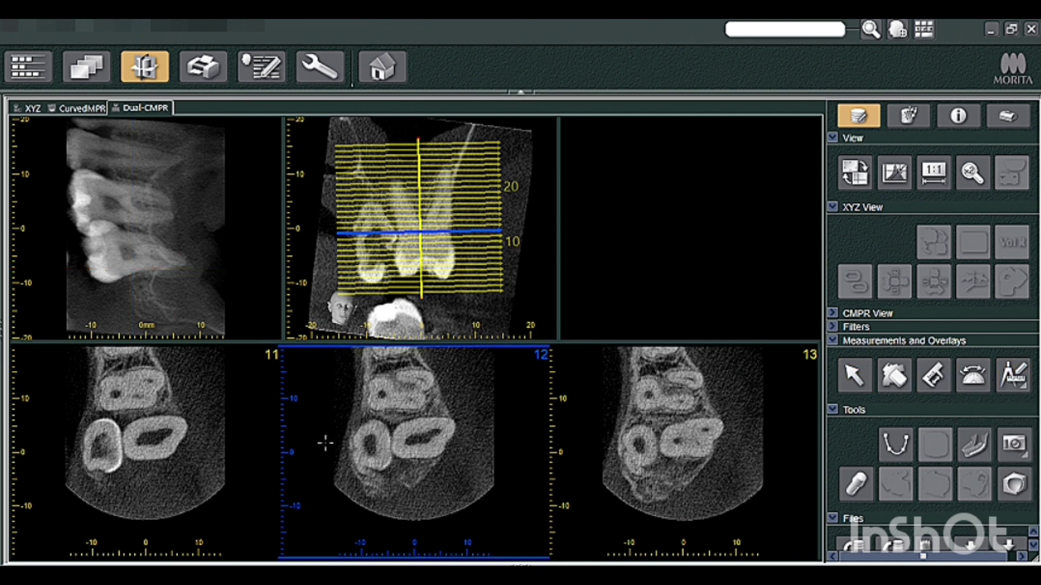
pyautogui.moveTo(368, 453)
pyautogui.mouseDown()
pyautogui.moveTo(406, 454)
pyautogui.moveTo(396, 450)
pyautogui.mouseUp()
pyautogui.scroll(-1, 642, 511)
pyautogui.moveTo(656, 413); pyautogui.dragTo(655, 434)
pyautogui.moveTo(664, 493); pyautogui.dragTo(657, 463)
pyautogui.scroll(-2, 687, 477)
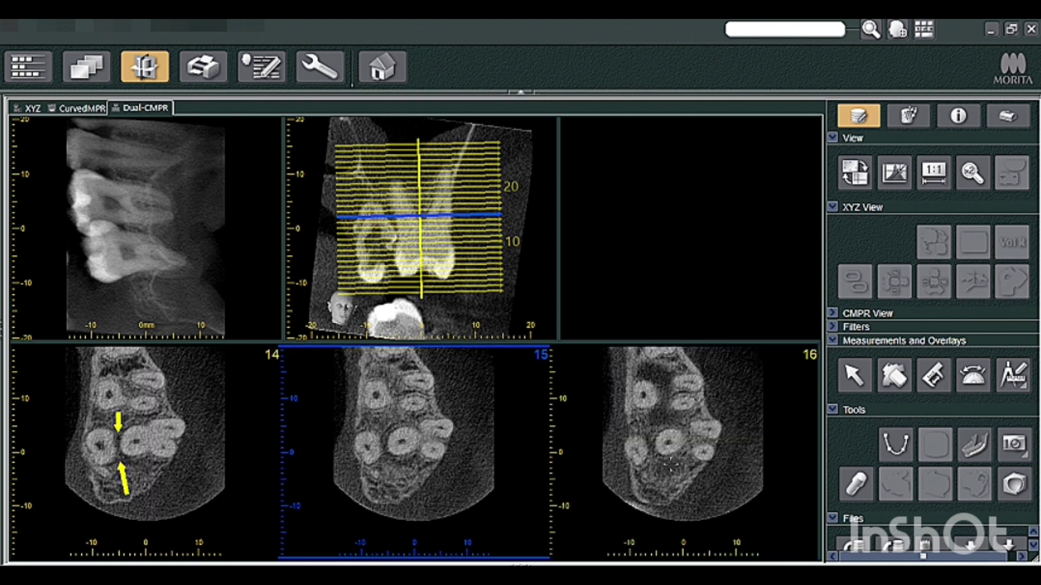
pyautogui.click(853, 375)
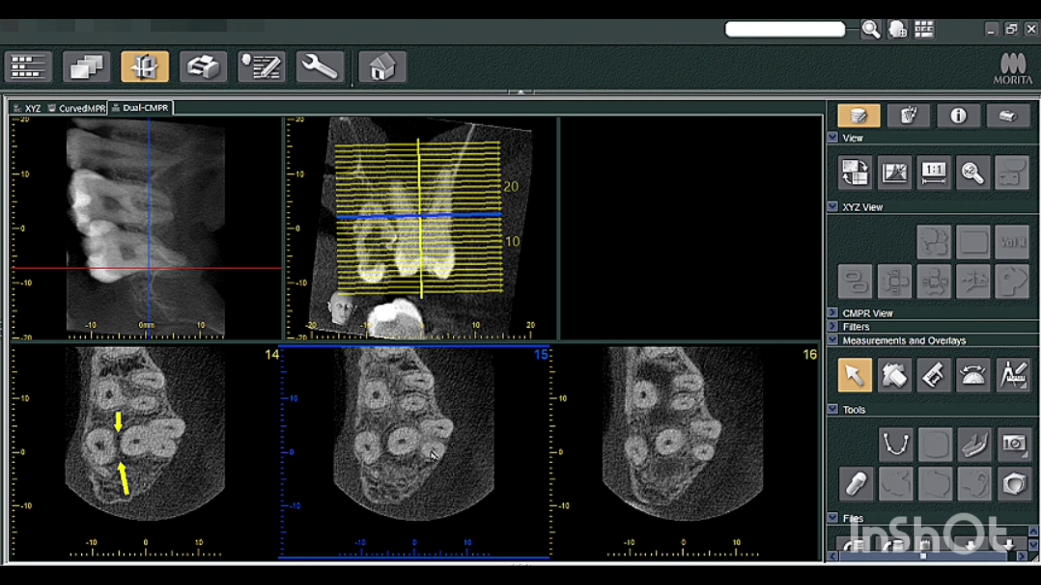
# - Scroll the cross-sections back to slices 5, 6 and 7 at the molar crowns
pyautogui.scroll(-1, 432, 455)
pyautogui.scroll(7, 432, 456)
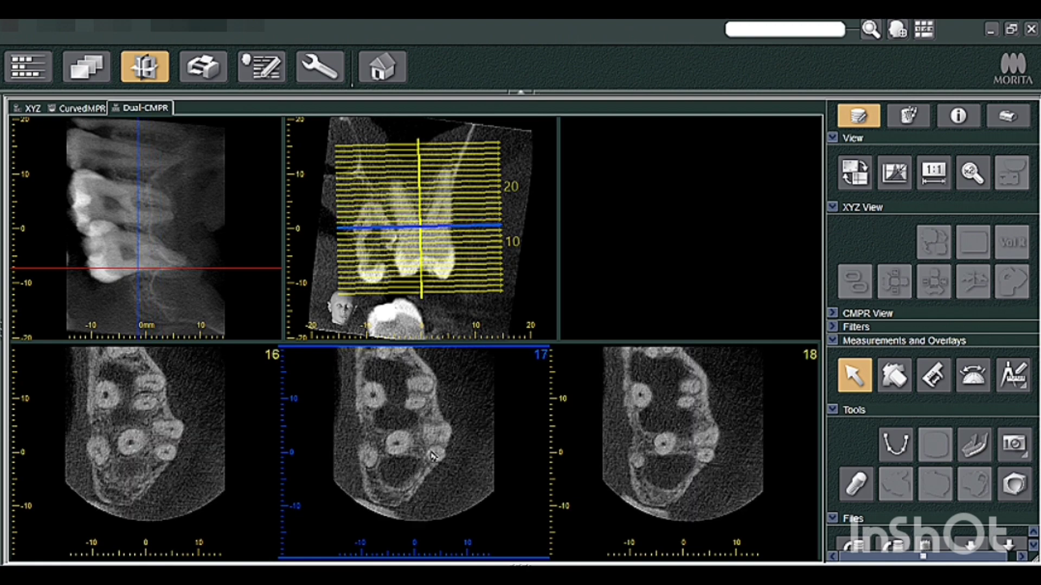
pyautogui.scroll(3, 432, 455)
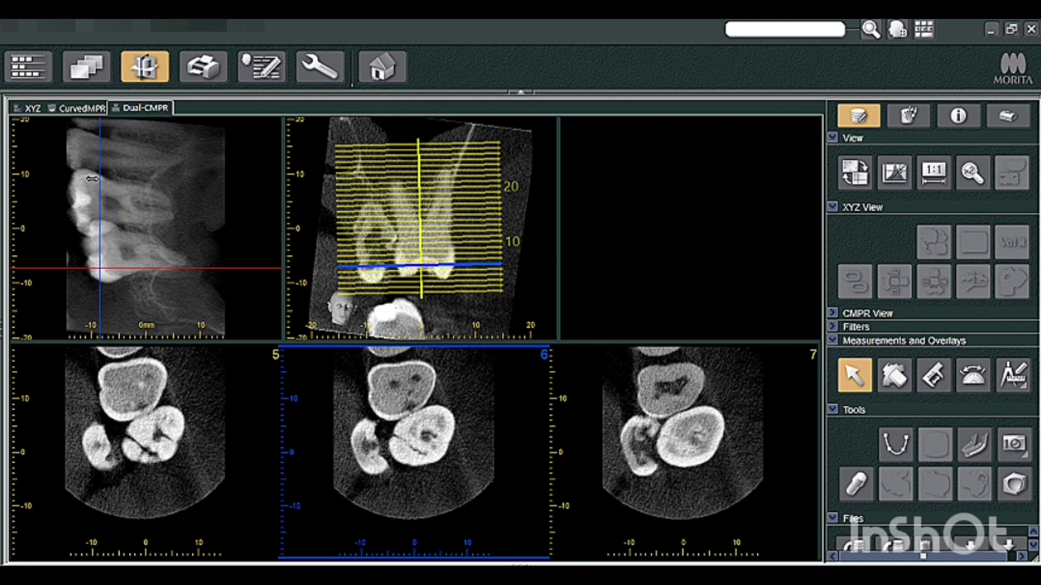
# - In the XYZ layout, rotate the 3D volume to side views of the molar roots and crowns
pyautogui.click(28, 108)
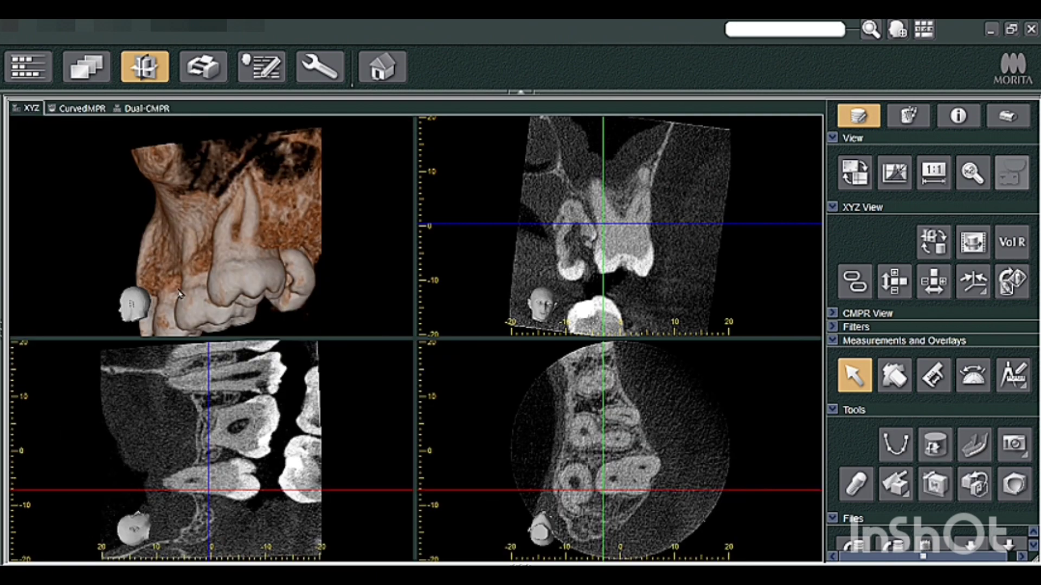
pyautogui.moveTo(226, 314); pyautogui.dragTo(303, 206)
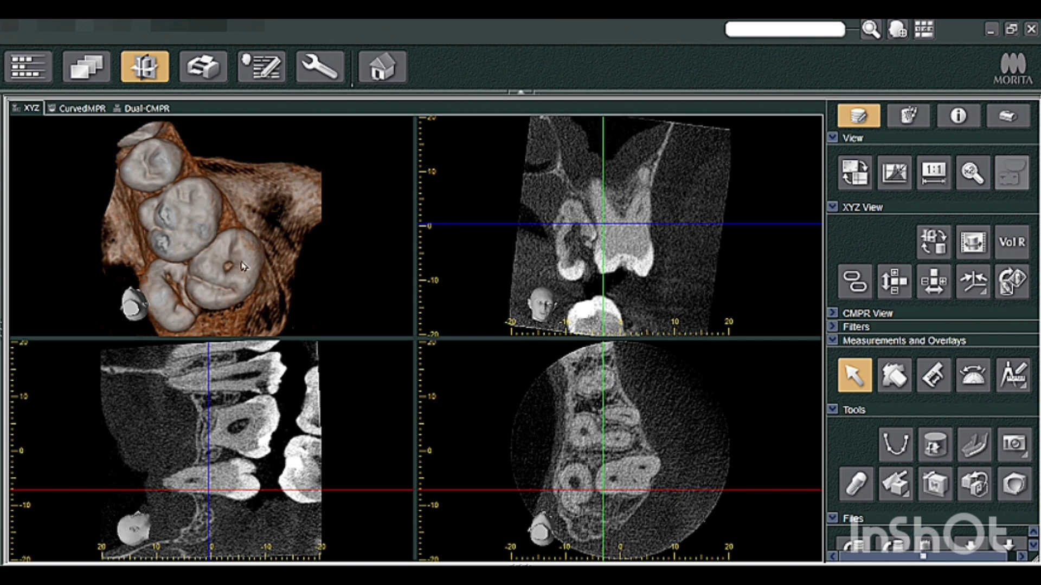
pyautogui.moveTo(226, 278); pyautogui.dragTo(195, 239)
pyautogui.moveTo(227, 195); pyautogui.dragTo(235, 233)
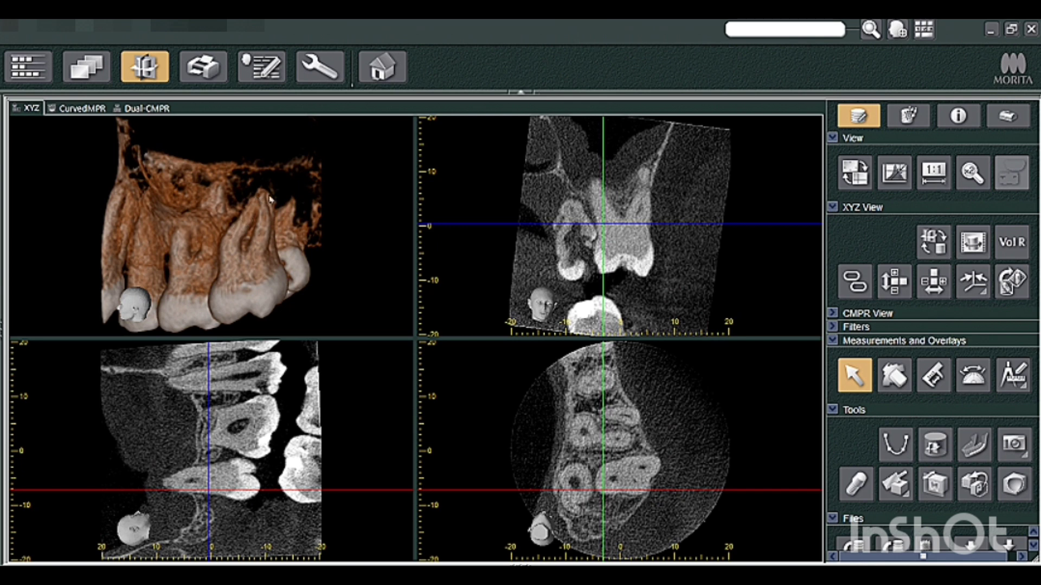
pyautogui.moveTo(260, 268)
pyautogui.mouseDown()
pyautogui.moveTo(230, 282)
pyautogui.moveTo(271, 266)
pyautogui.mouseUp()
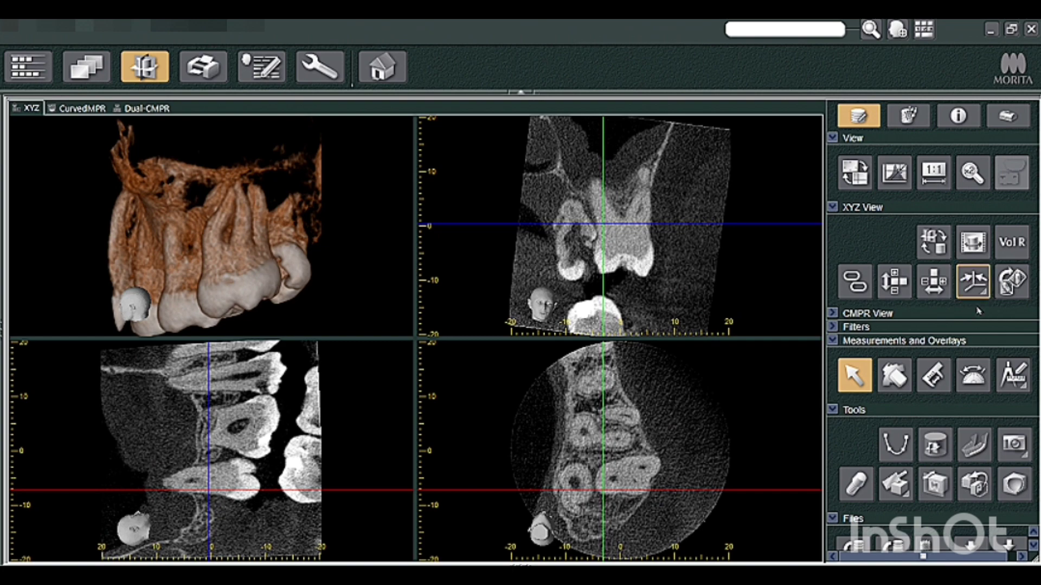
# - Reorient the slice panes, raise the axial slice into the molar roots, and pick the arrow tool
pyautogui.click(973, 280)
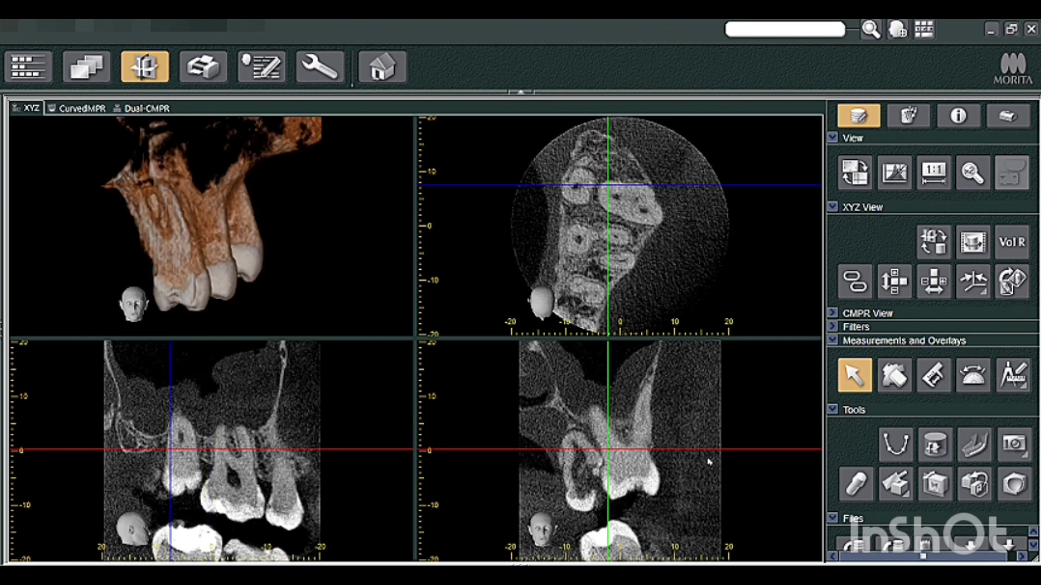
pyautogui.moveTo(707, 449)
pyautogui.mouseDown()
pyautogui.moveTo(708, 464)
pyautogui.moveTo(709, 445)
pyautogui.mouseUp()
pyautogui.click(855, 173)
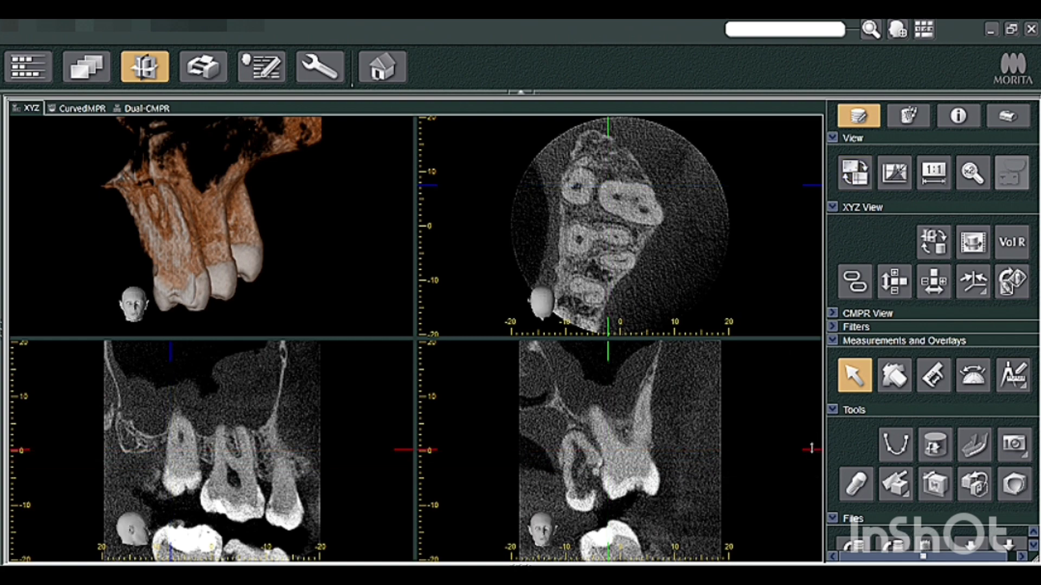
pyautogui.moveTo(811, 449)
pyautogui.mouseDown()
pyautogui.moveTo(807, 462)
pyautogui.moveTo(807, 434)
pyautogui.mouseUp()
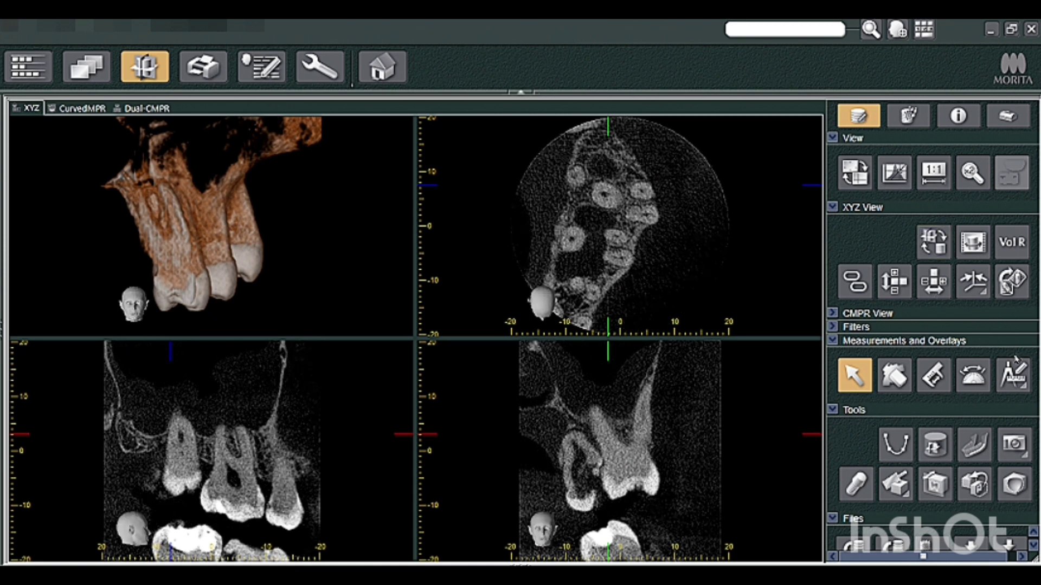
pyautogui.click(1013, 374)
pyautogui.click(1027, 475)
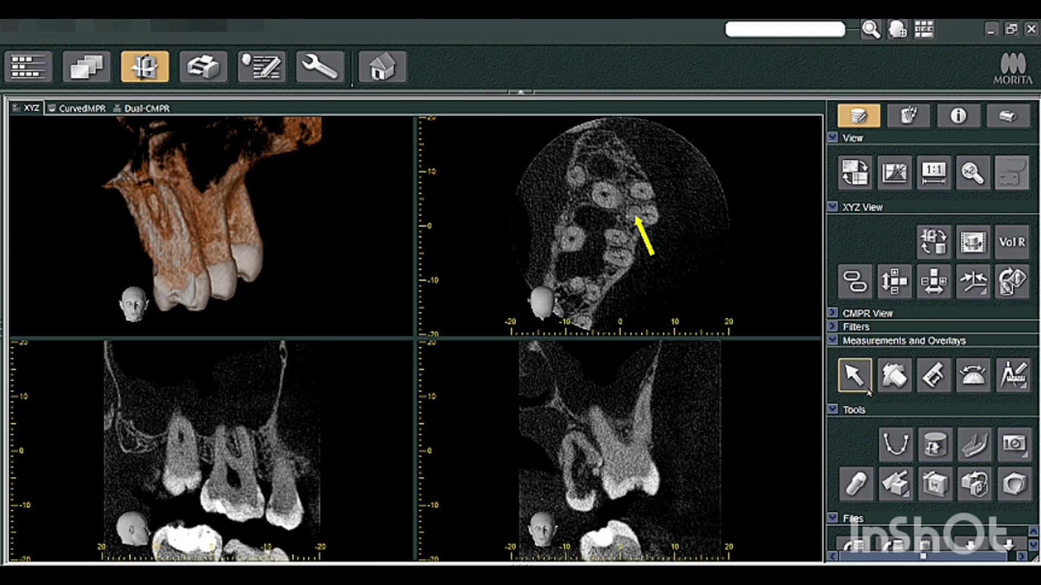
# - Show full crosshair lines, centre the crosshair on the arrowed root, and tilt the coronal slice along it
pyautogui.click(854, 374)
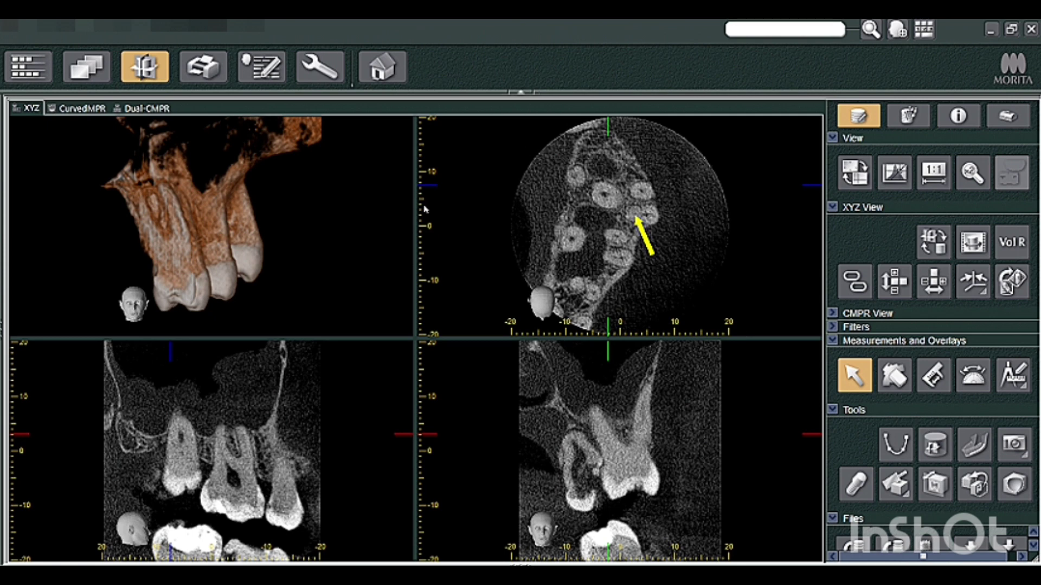
pyautogui.click(170, 350)
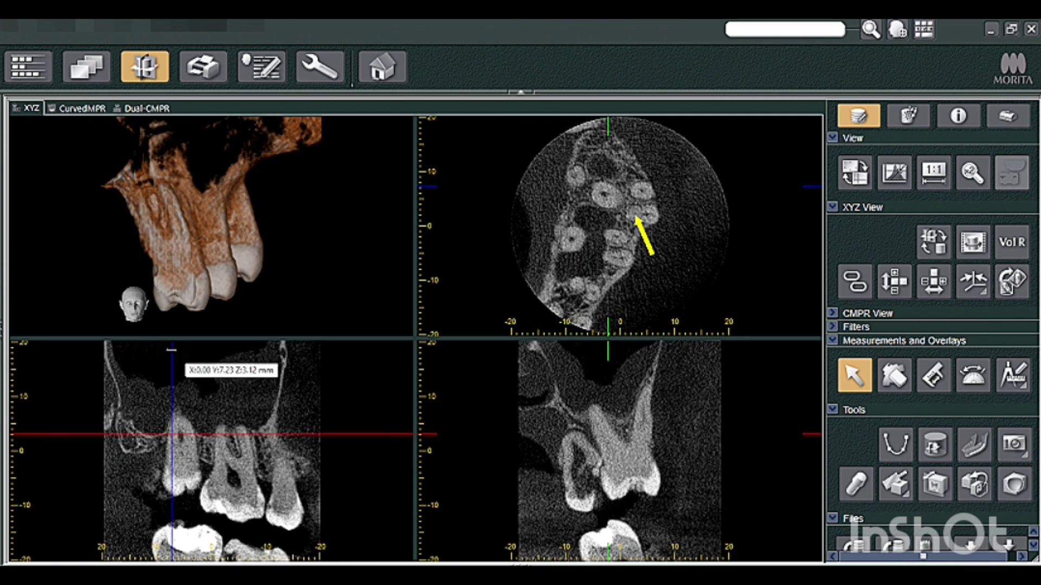
pyautogui.click(855, 172)
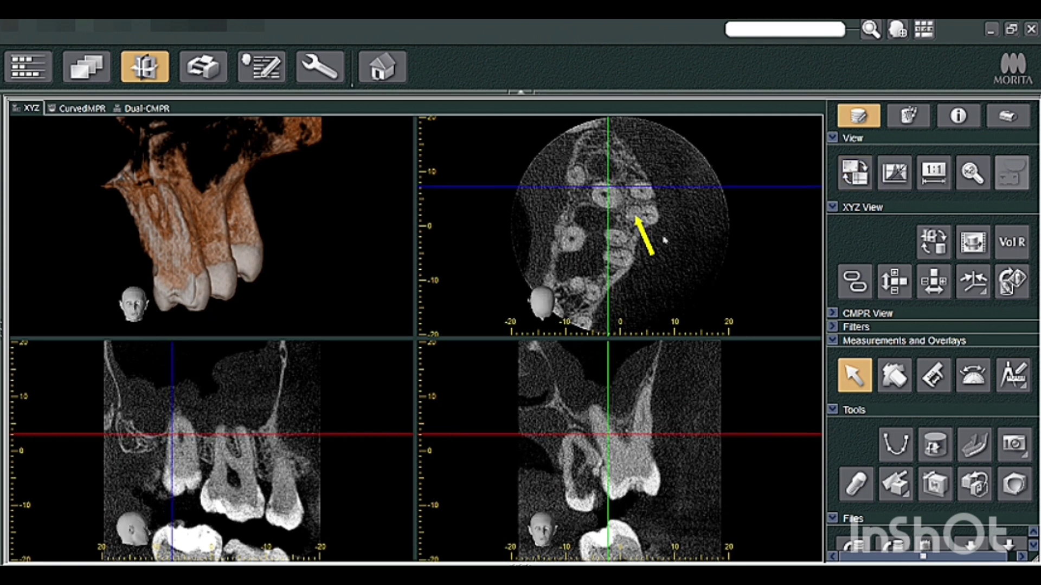
pyautogui.moveTo(608, 185); pyautogui.dragTo(636, 215)
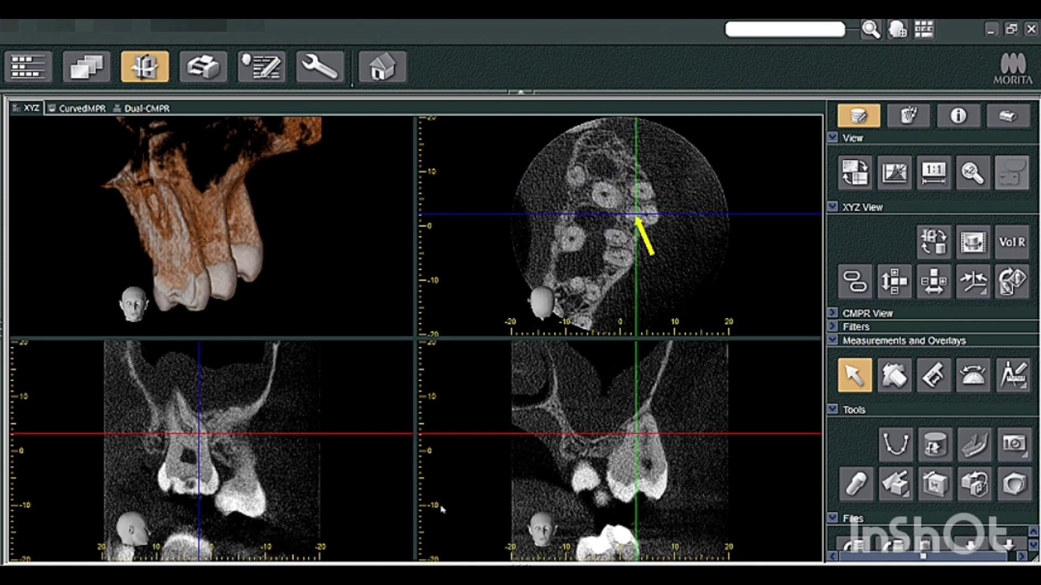
pyautogui.scroll(-3, 231, 506)
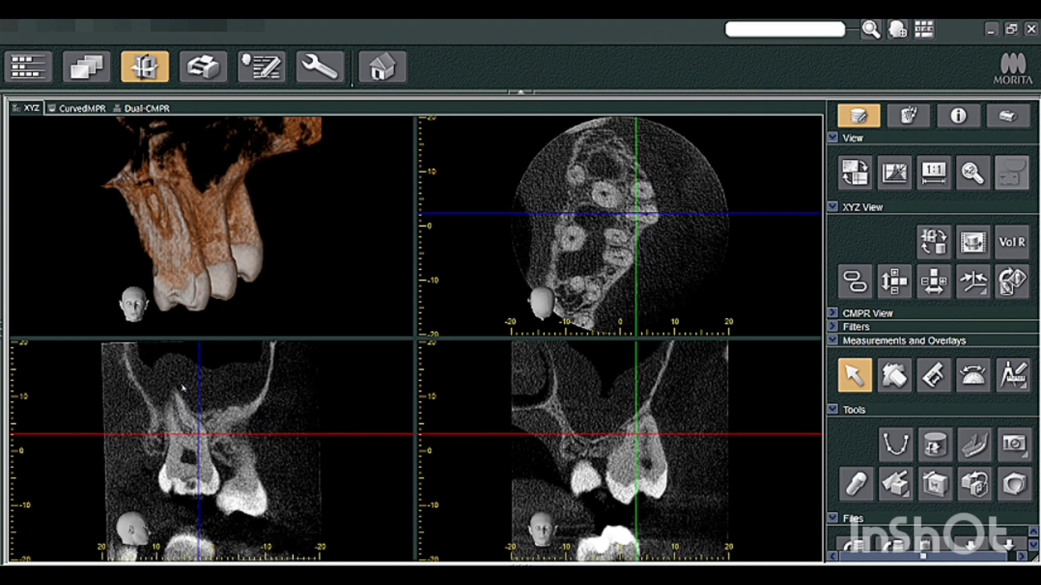
pyautogui.moveTo(288, 490); pyautogui.dragTo(247, 521)
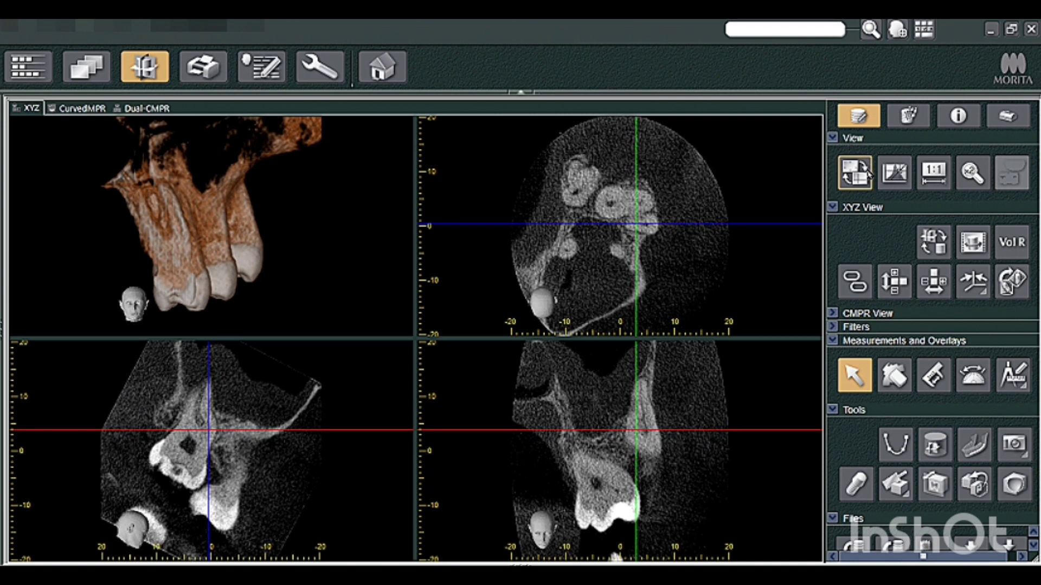
# - Hide the crosshair lines and turn the 3D volume to side and underside views of two molars
pyautogui.click(855, 173)
pyautogui.moveTo(194, 301); pyautogui.dragTo(255, 229)
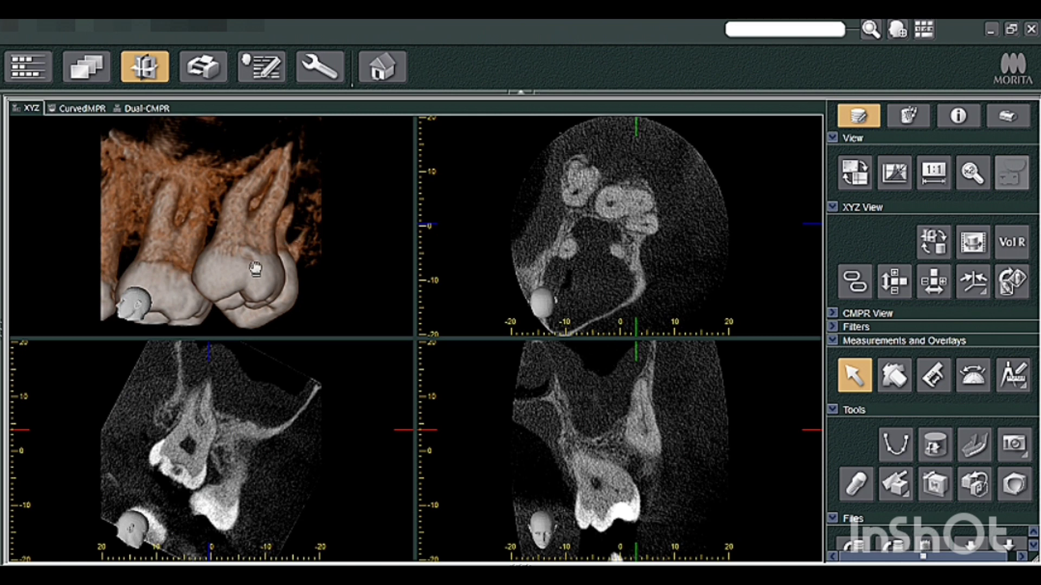
pyautogui.moveTo(255, 268); pyautogui.dragTo(172, 201)
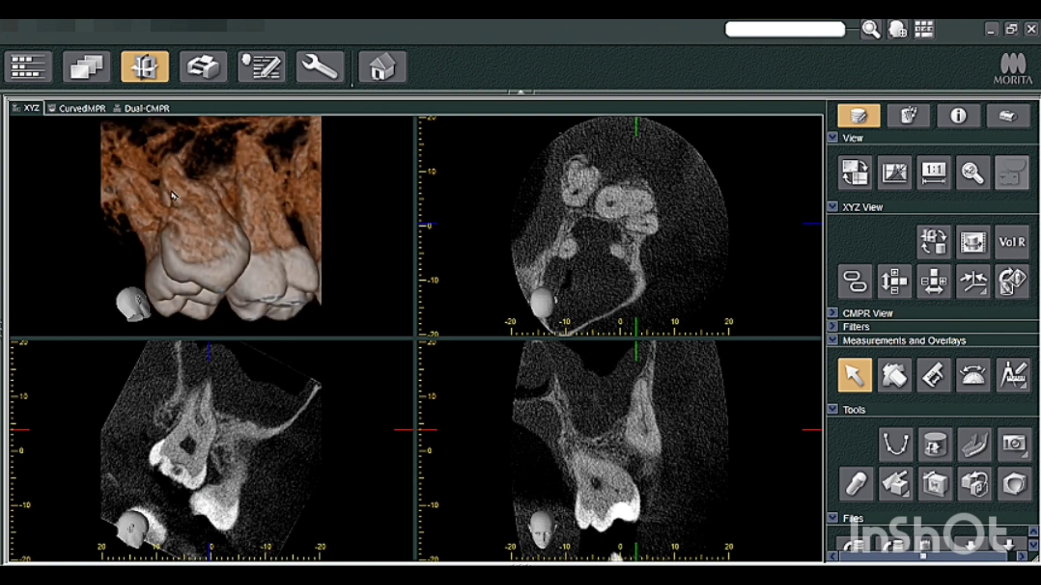
pyautogui.moveTo(415, 338); pyautogui.dragTo(523, 476)
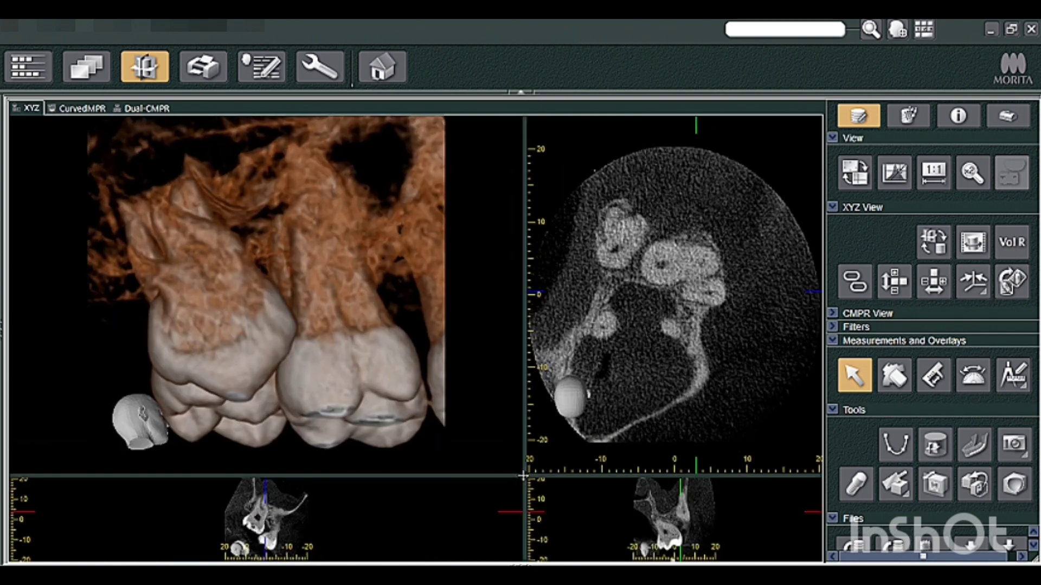
pyautogui.moveTo(223, 309); pyautogui.dragTo(360, 304)
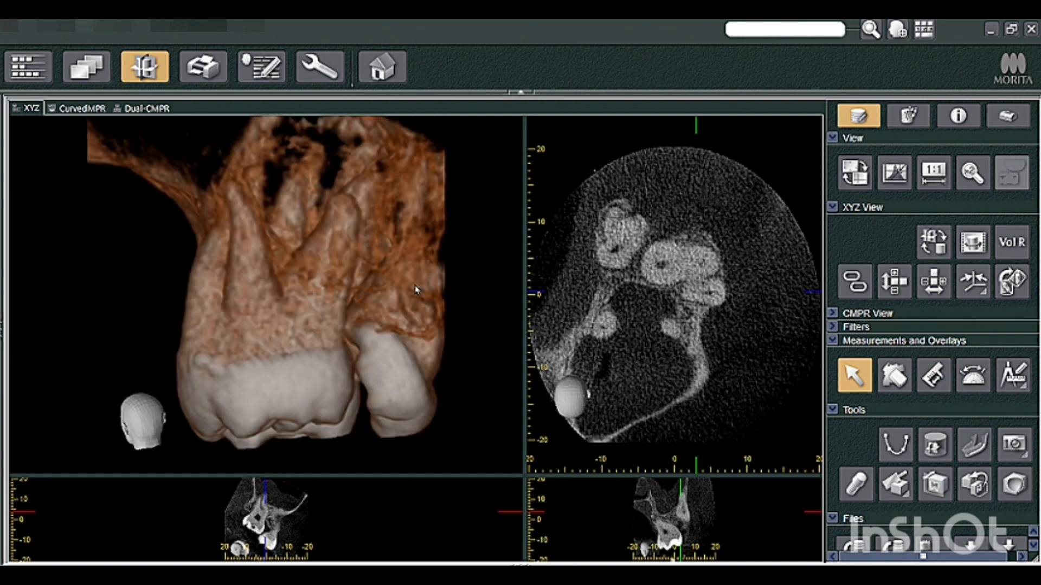
pyautogui.moveTo(525, 473); pyautogui.dragTo(414, 339)
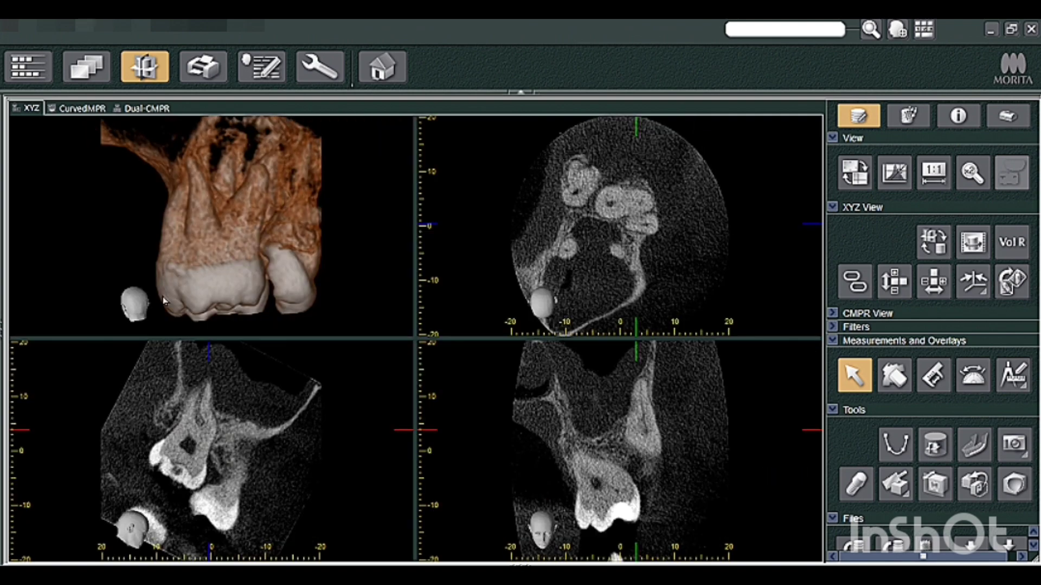
pyautogui.moveTo(216, 278); pyautogui.dragTo(264, 272)
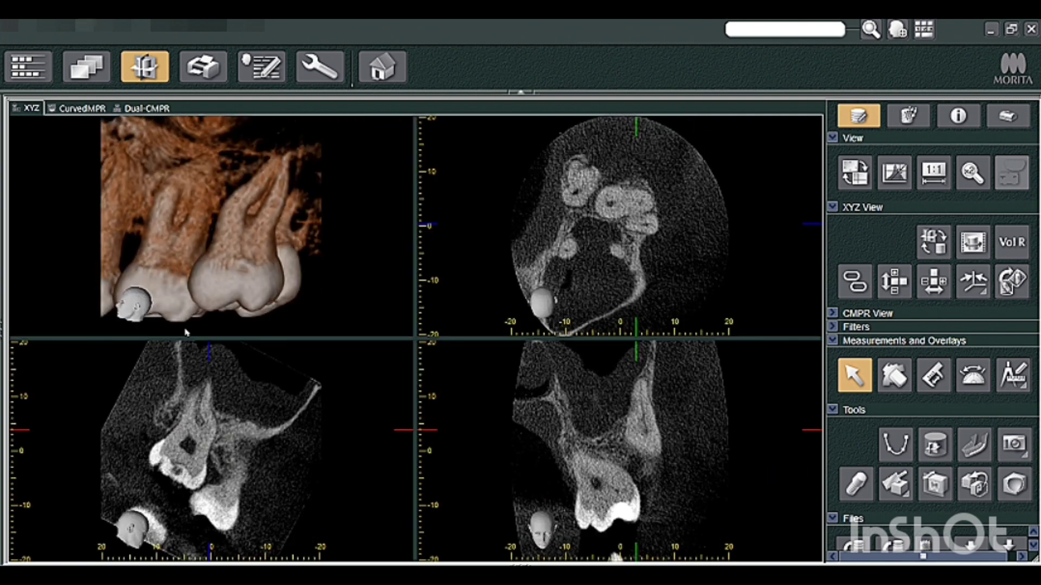
# - Tilt the sagittal slice, lower the axial slice to the crowns, and rotate the axial plane
pyautogui.click(855, 172)
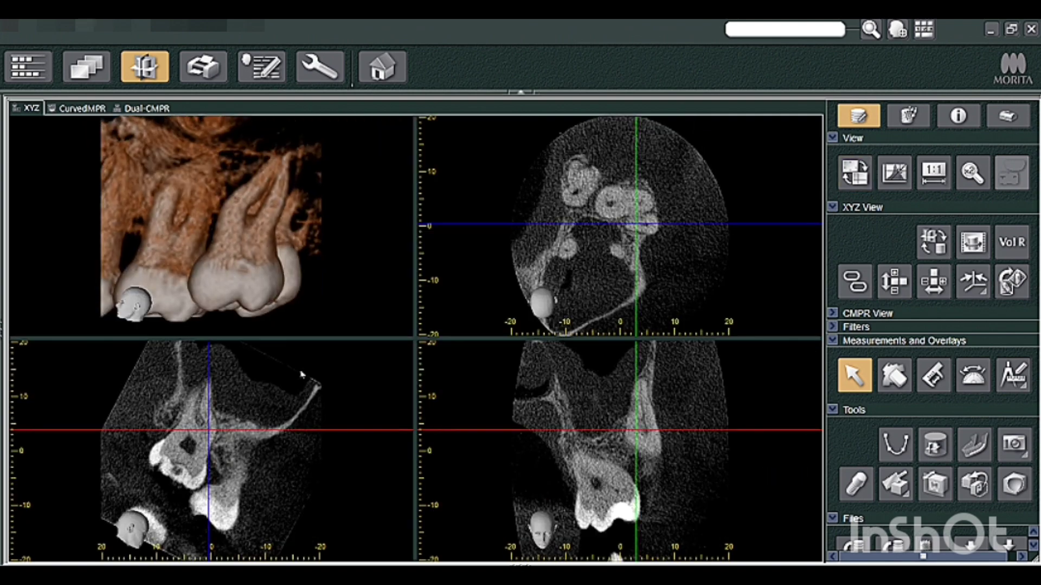
pyautogui.moveTo(302, 374); pyautogui.dragTo(399, 309)
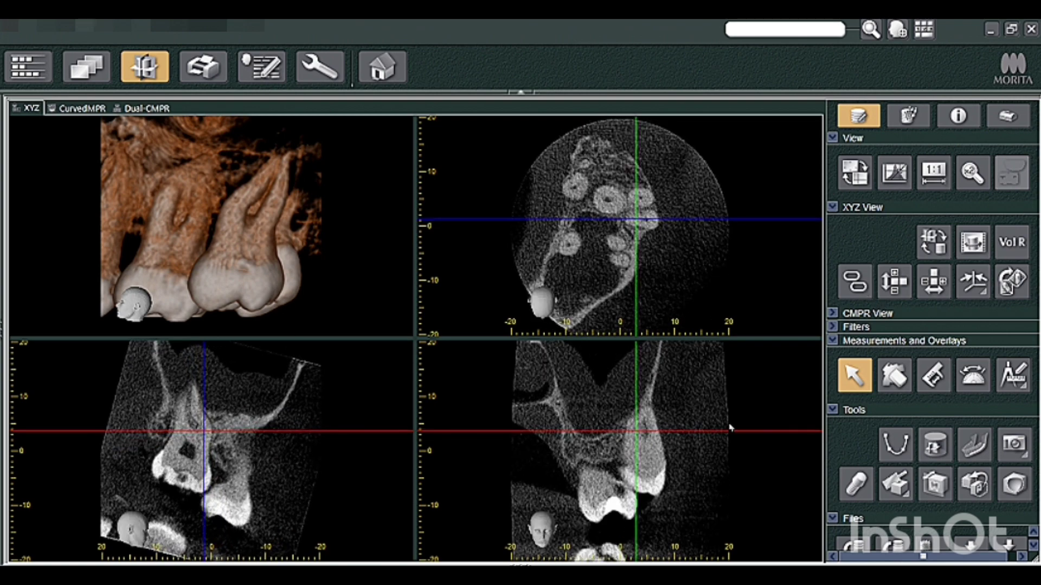
pyautogui.moveTo(730, 430); pyautogui.dragTo(730, 458)
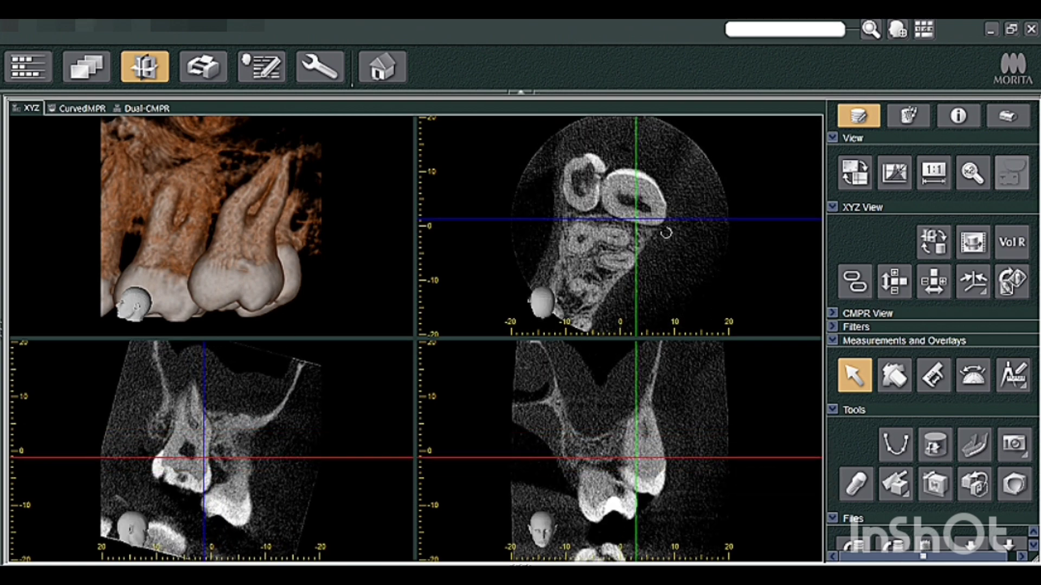
pyautogui.moveTo(665, 233); pyautogui.dragTo(586, 212)
pyautogui.moveTo(667, 328); pyautogui.dragTo(630, 315)
pyautogui.moveTo(592, 168); pyautogui.dragTo(595, 168)
# - Snap the 3D volume to a preset view, rotate it to a front view, and lower and tilt the axial slice
pyautogui.click(894, 483)
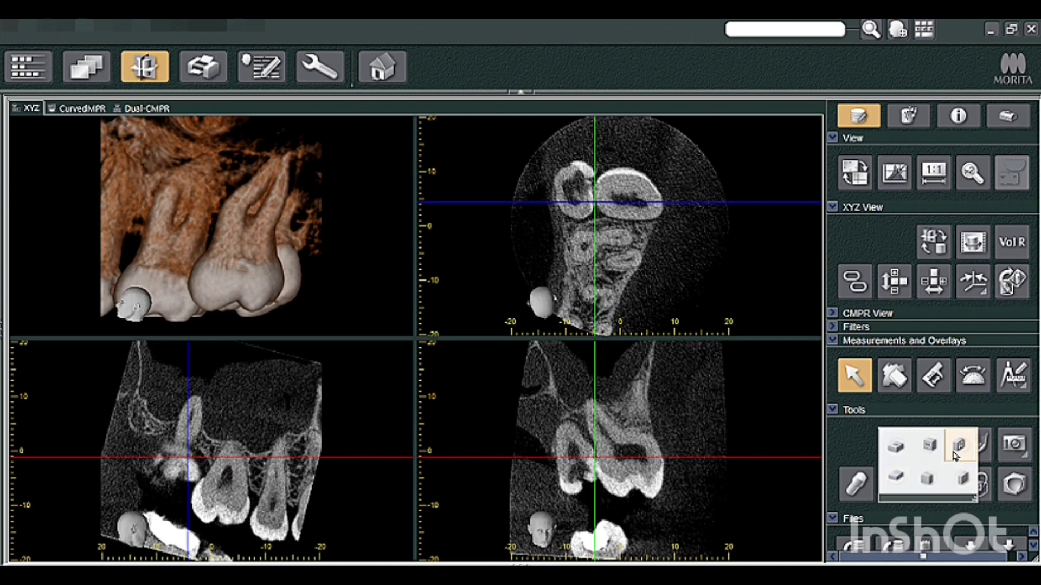
pyautogui.click(955, 455)
pyautogui.moveTo(164, 261); pyautogui.dragTo(320, 252)
pyautogui.moveTo(309, 174); pyautogui.dragTo(228, 159)
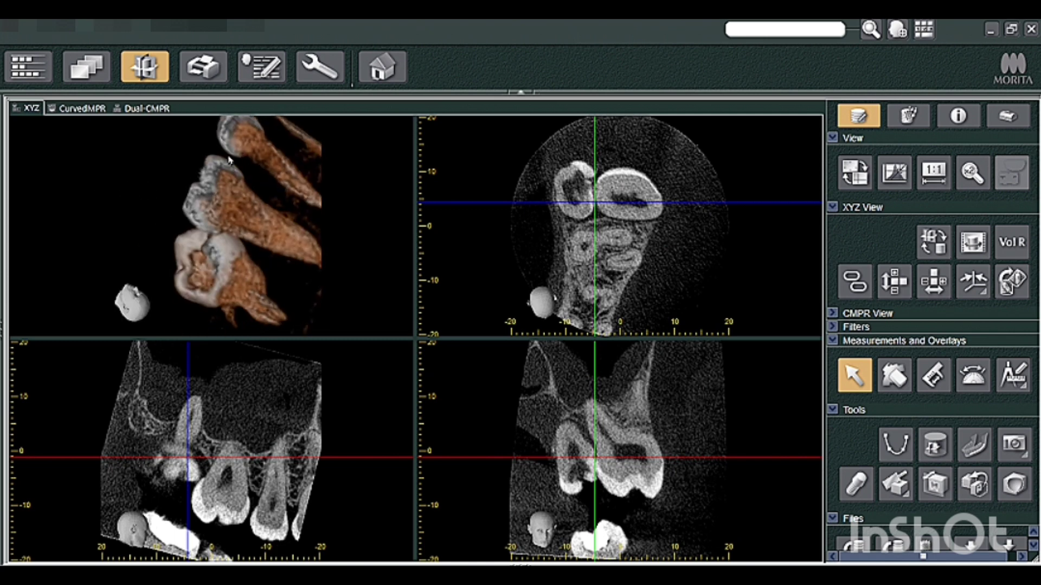
pyautogui.moveTo(291, 151); pyautogui.dragTo(276, 232)
pyautogui.moveTo(313, 270); pyautogui.dragTo(289, 304)
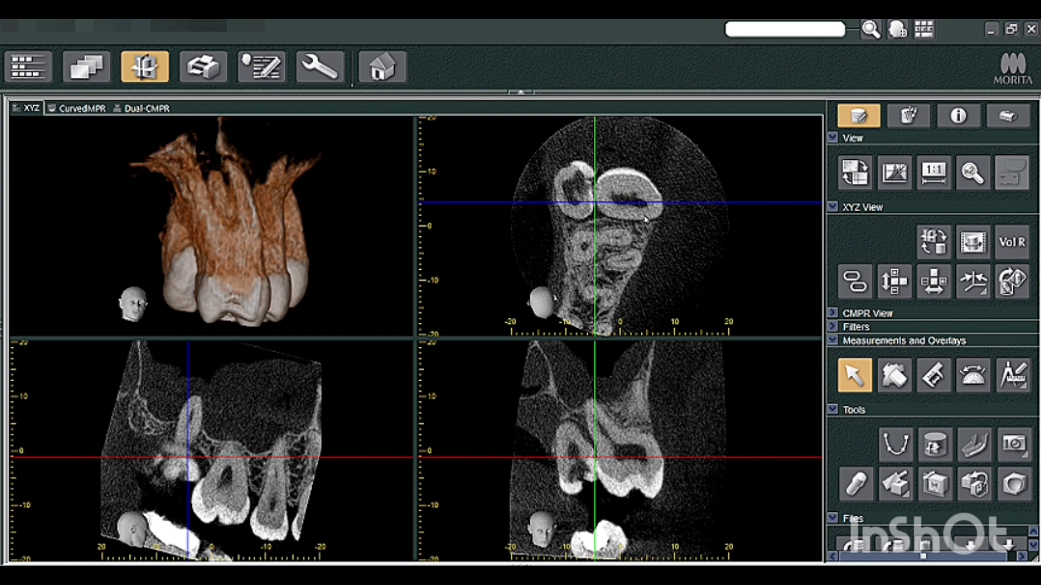
pyautogui.moveTo(641, 203); pyautogui.dragTo(668, 221)
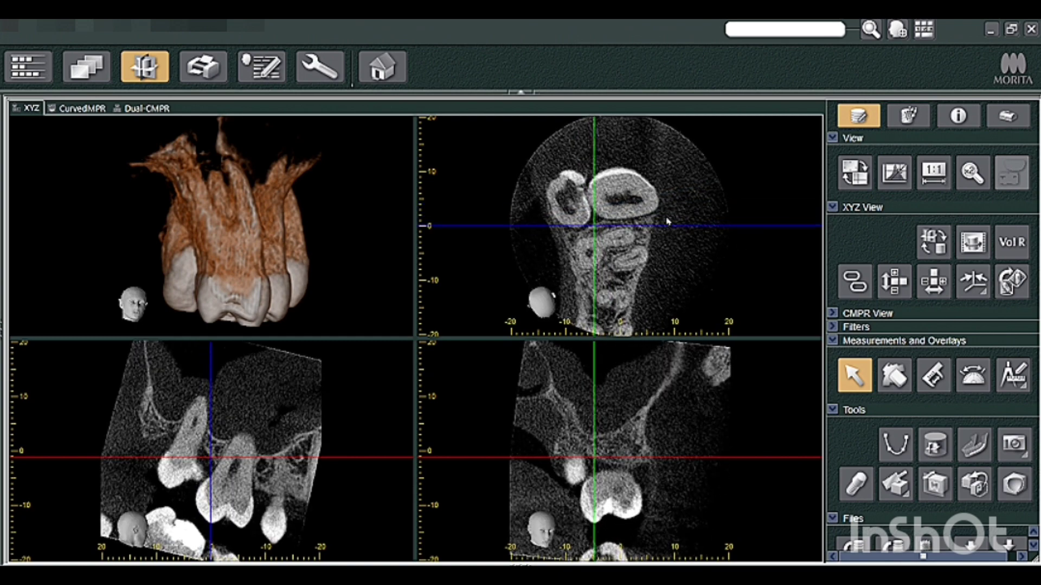
pyautogui.moveTo(669, 304); pyautogui.dragTo(678, 338)
# - Clip the 3D volume to a cut section, turn it, and enlarge the 3D pane
pyautogui.click(895, 484)
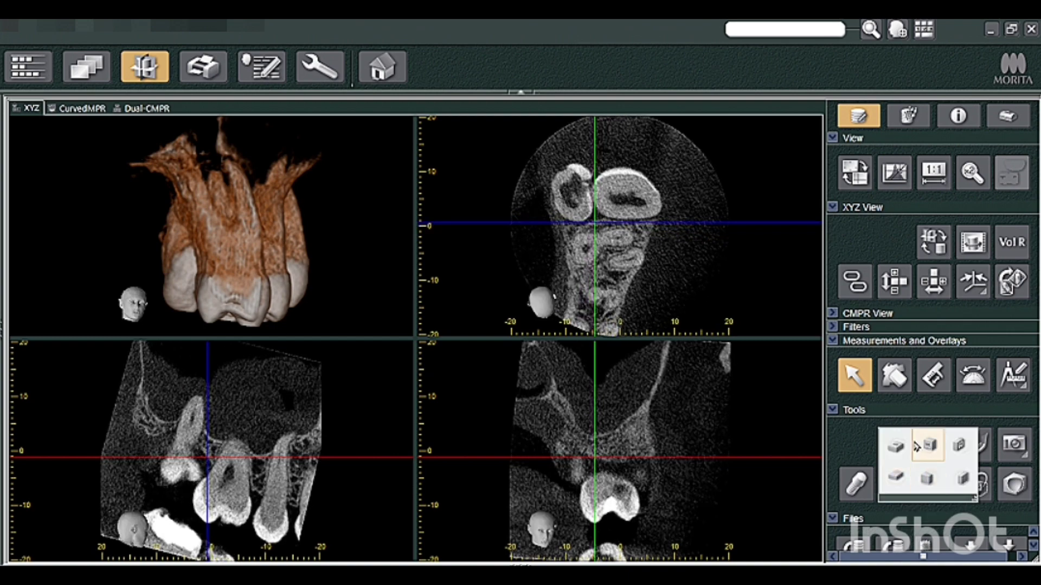
pyautogui.click(928, 444)
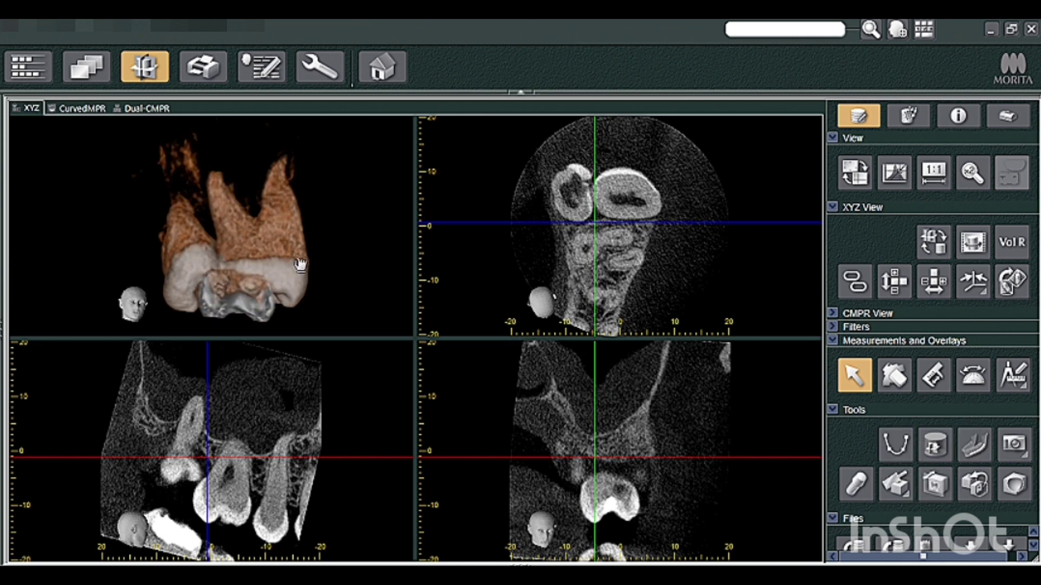
pyautogui.moveTo(300, 264); pyautogui.dragTo(199, 273)
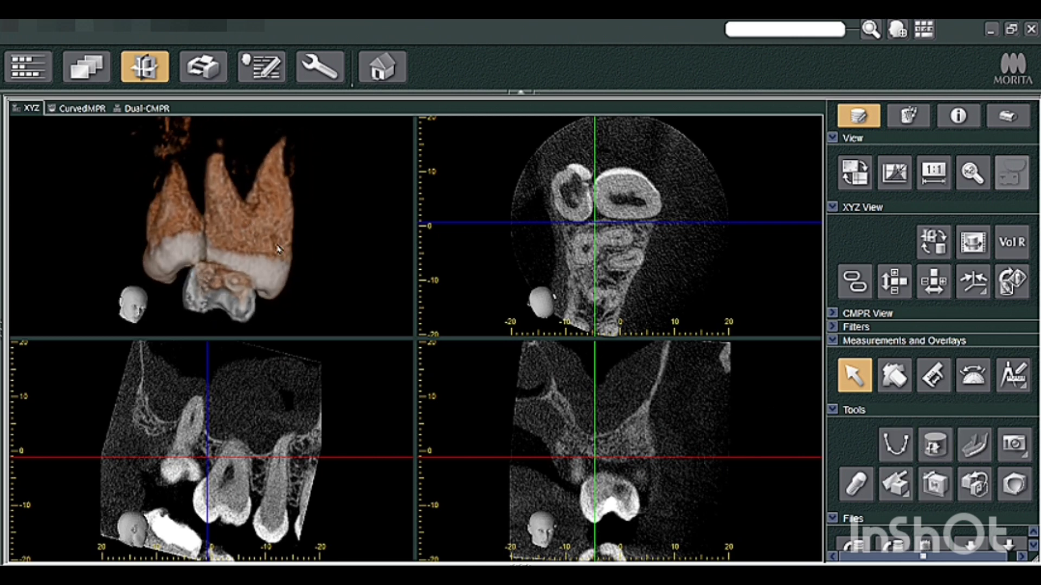
pyautogui.moveTo(277, 248); pyautogui.dragTo(225, 262)
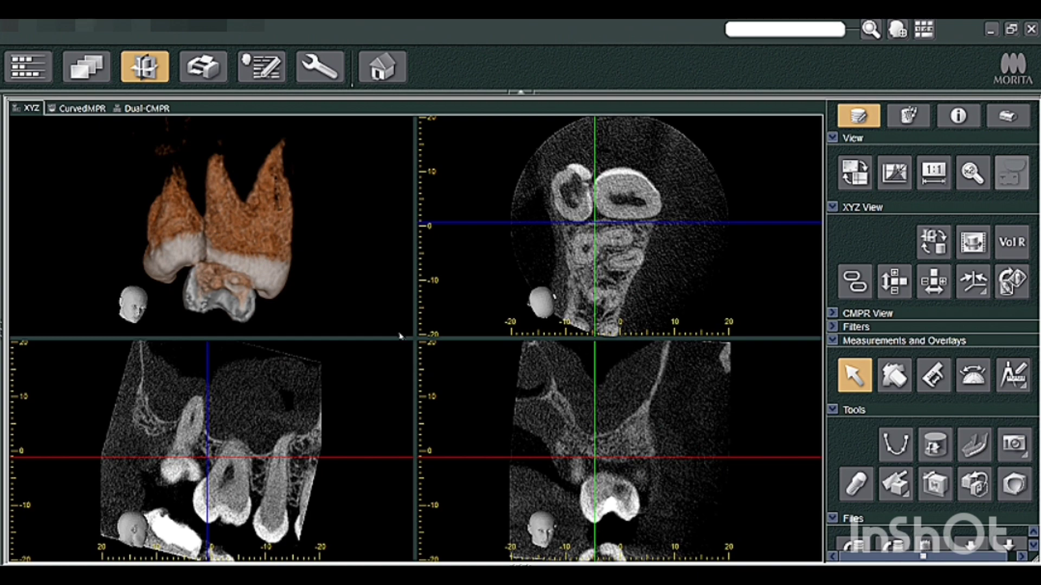
pyautogui.moveTo(416, 341); pyautogui.dragTo(549, 454)
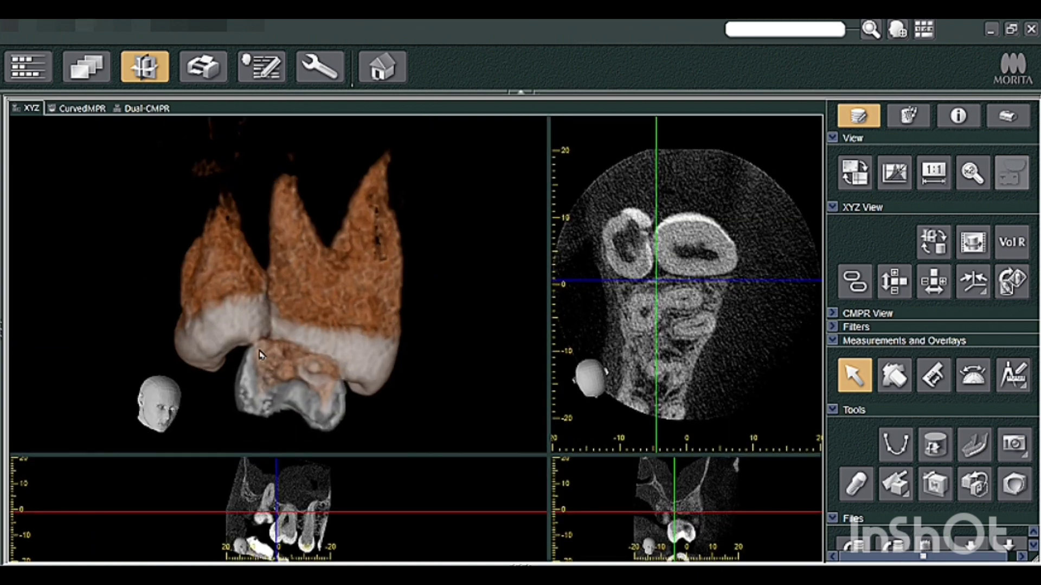
# - Rotate the 3-D volume, make the four panes equal-sized, and nudge the sagittal slice slightly left
pyautogui.moveTo(284, 294); pyautogui.dragTo(313, 349)
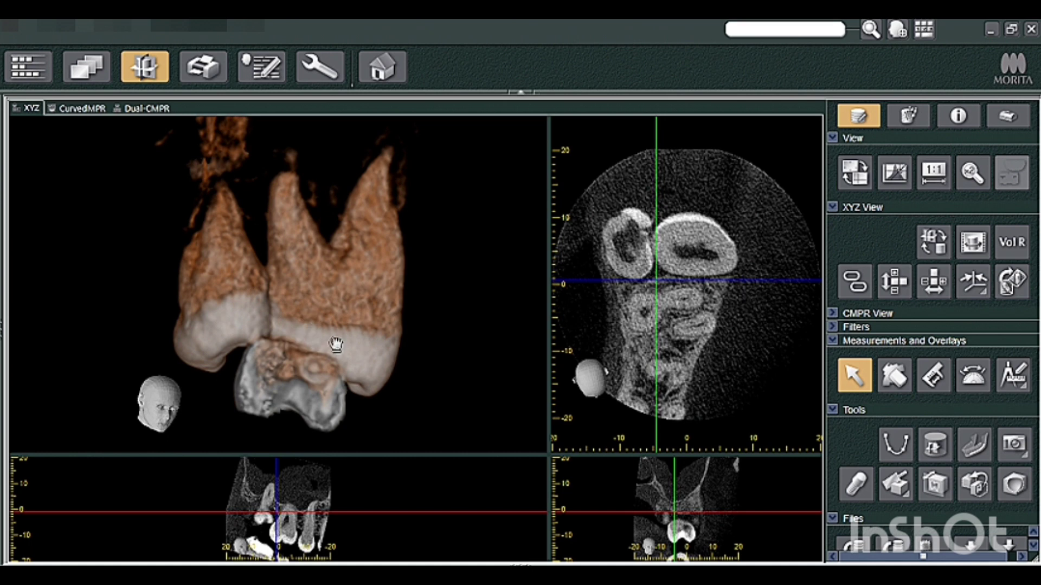
pyautogui.moveTo(336, 344); pyautogui.dragTo(142, 255)
pyautogui.doubleClick(545, 456)
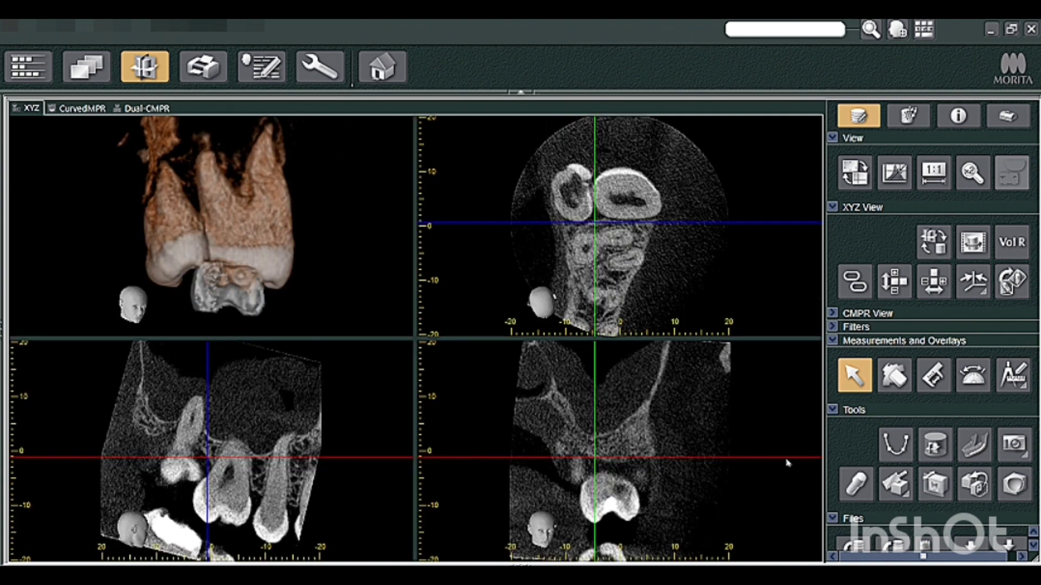
pyautogui.moveTo(603, 222); pyautogui.dragTo(591, 222)
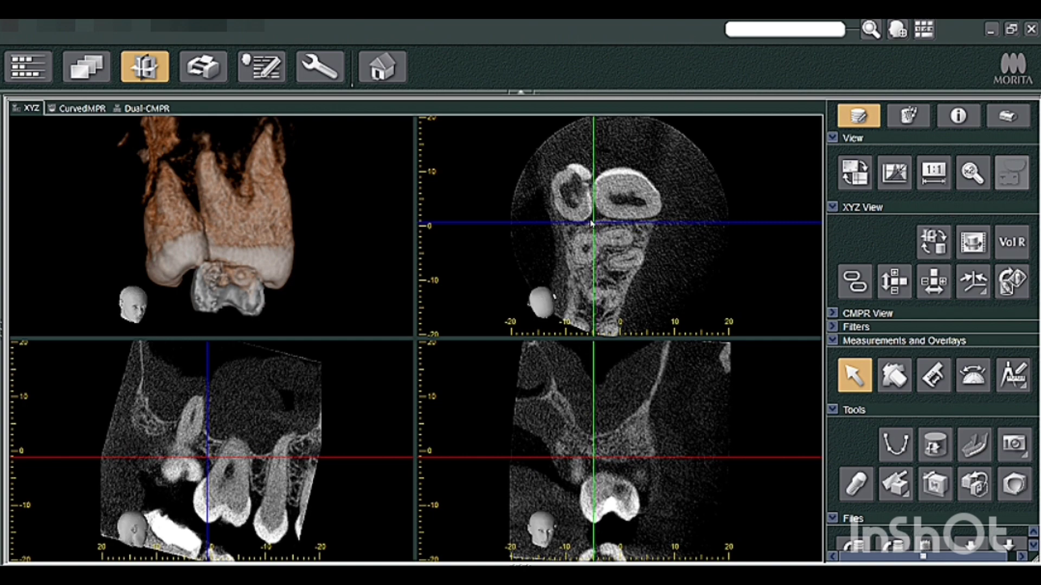
# - In the Curved MPR layout, delete the old arch curve and draw a straight replacement
pyautogui.click(58, 110)
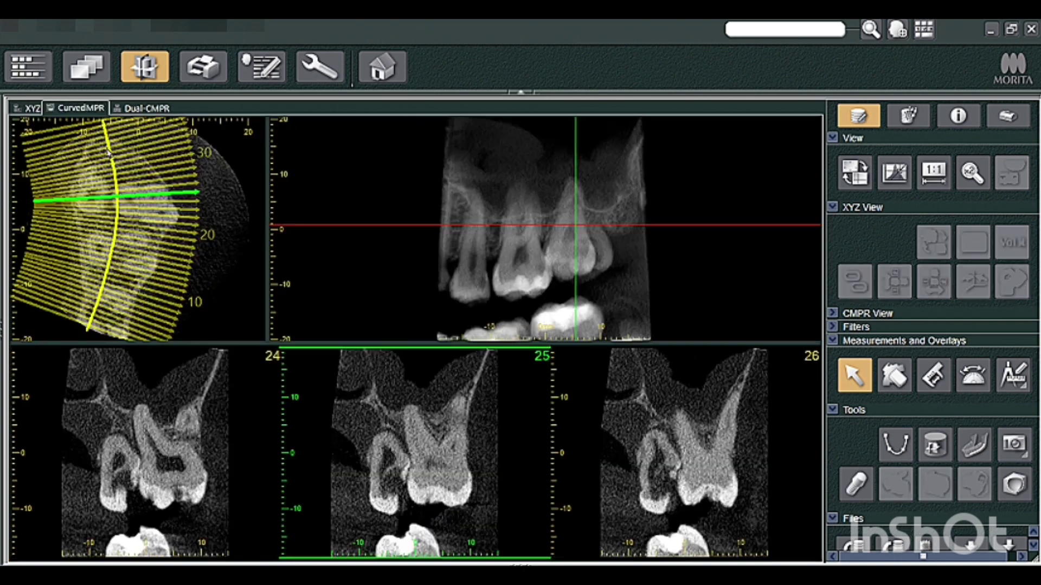
pyautogui.press('Delete')
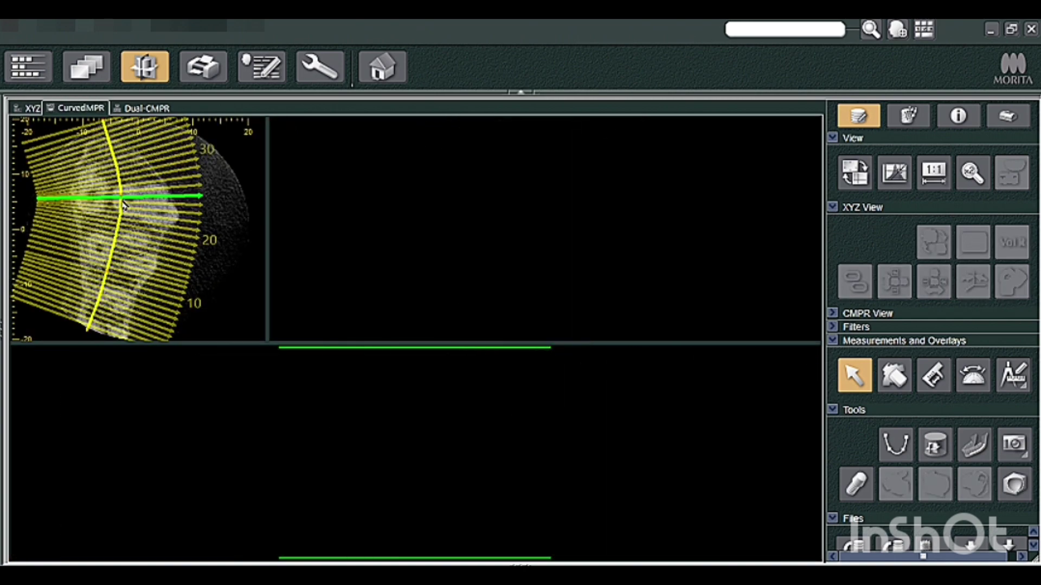
pyautogui.click(895, 445)
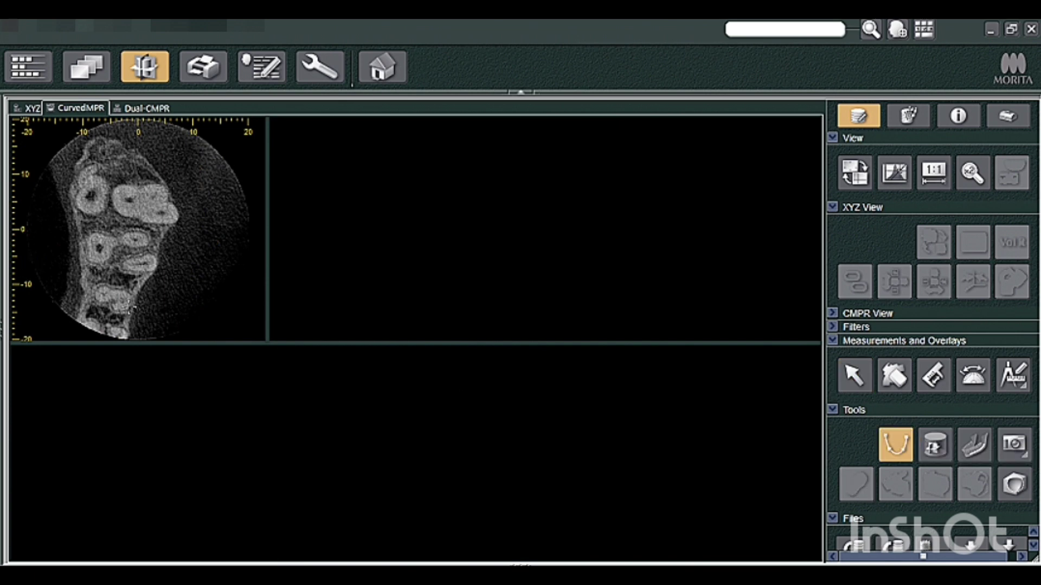
pyautogui.doubleClick(119, 144)
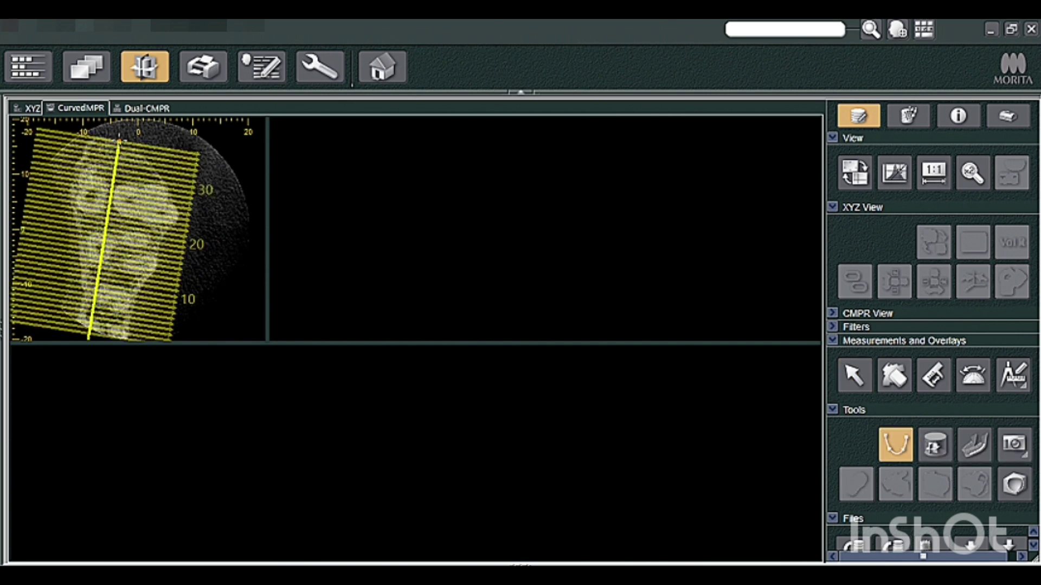
# - Discard that curve and redraw a straight arch curve horizontally across the molars
pyautogui.press('Delete')
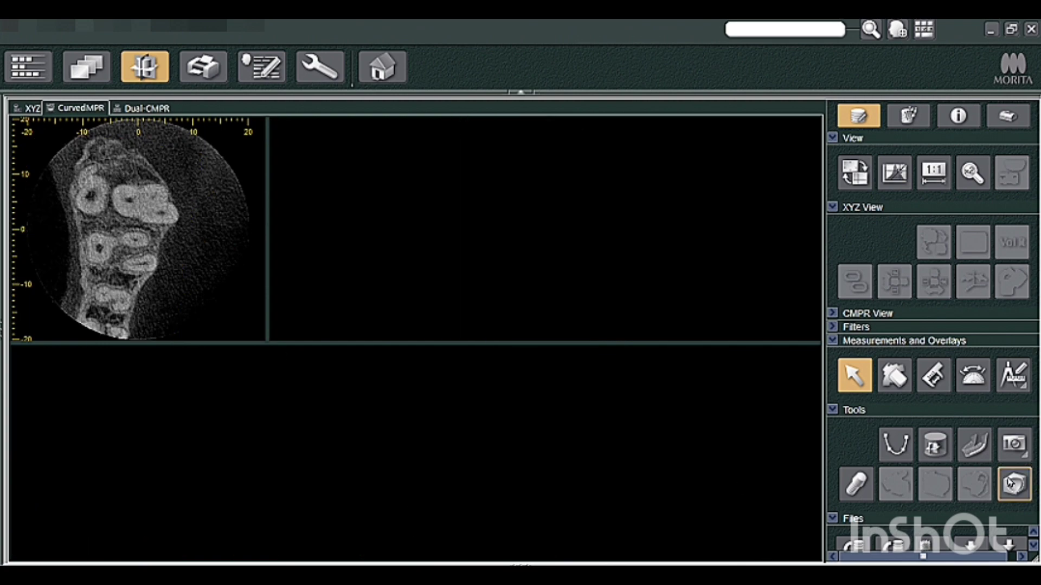
pyautogui.click(889, 433)
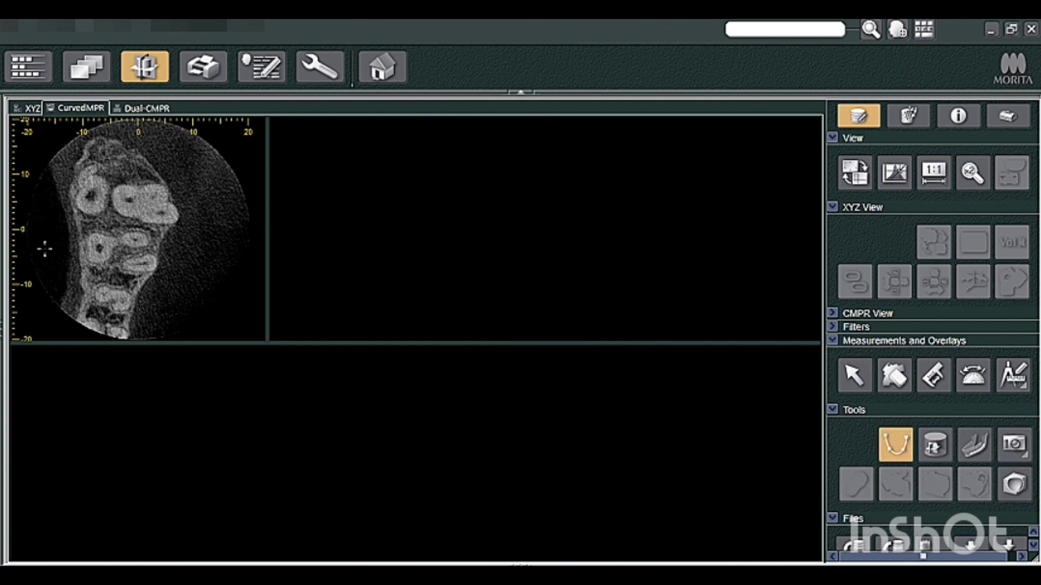
pyautogui.click(209, 232)
pyautogui.doubleClick(49, 232)
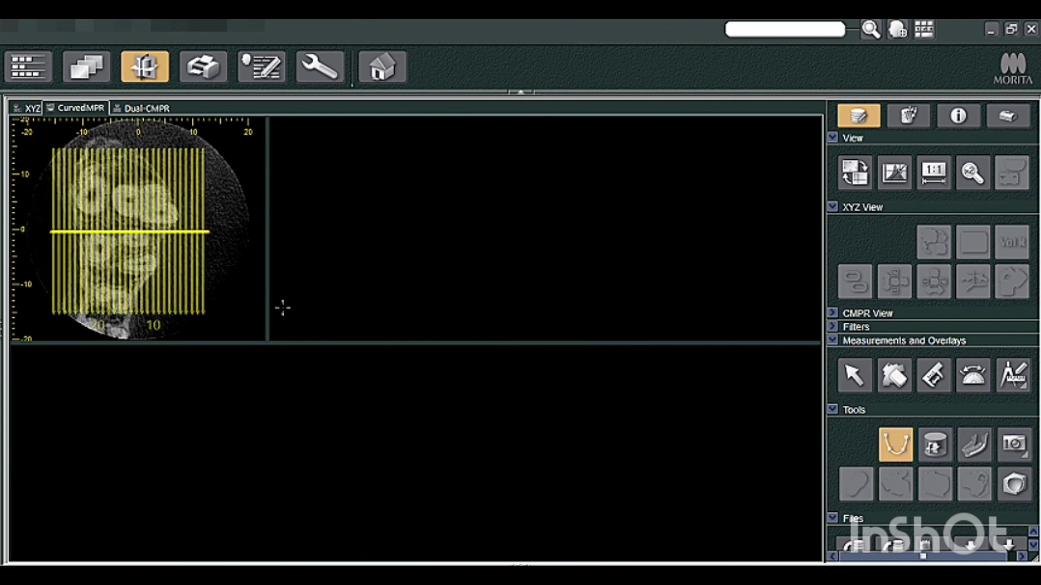
# - Shift the arch curve up over the molars and page through cross-sections, settling on slices 12–14
pyautogui.moveTo(109, 225); pyautogui.dragTo(108, 210)
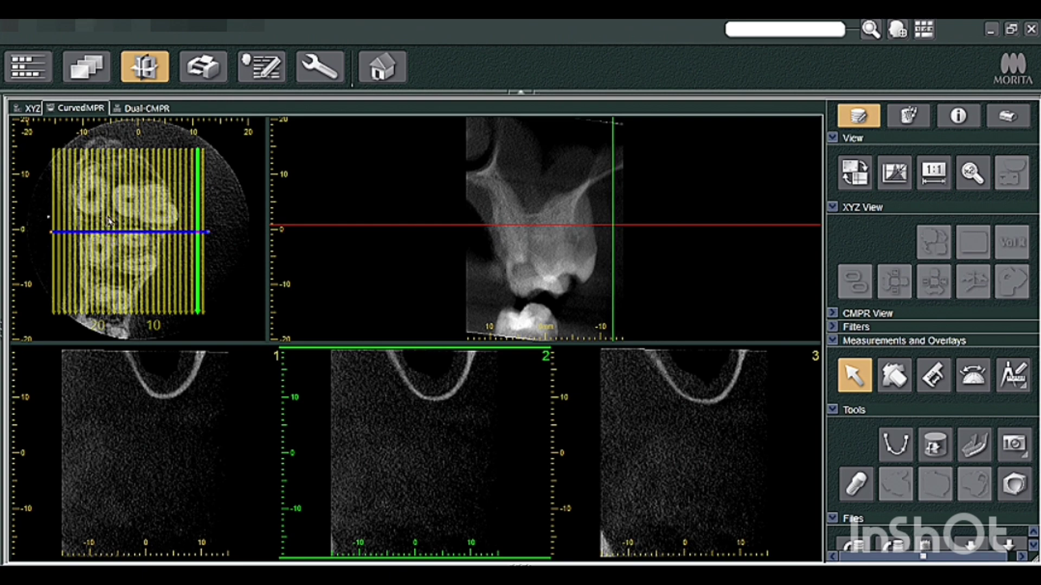
pyautogui.scroll(-4, 386, 460)
pyautogui.scroll(-4, 386, 460)
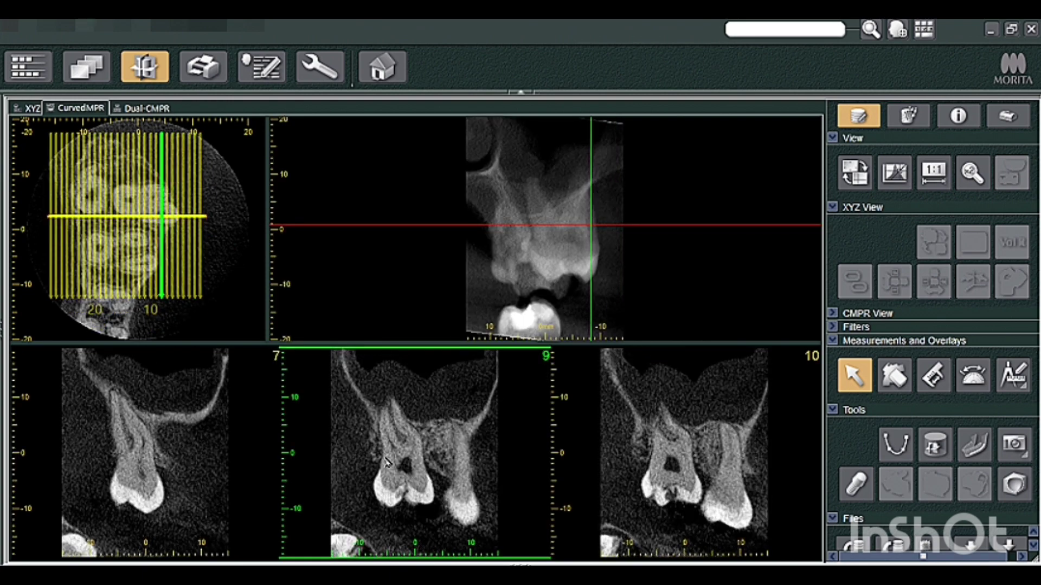
pyautogui.scroll(4, 386, 461)
pyautogui.scroll(-3, 386, 462)
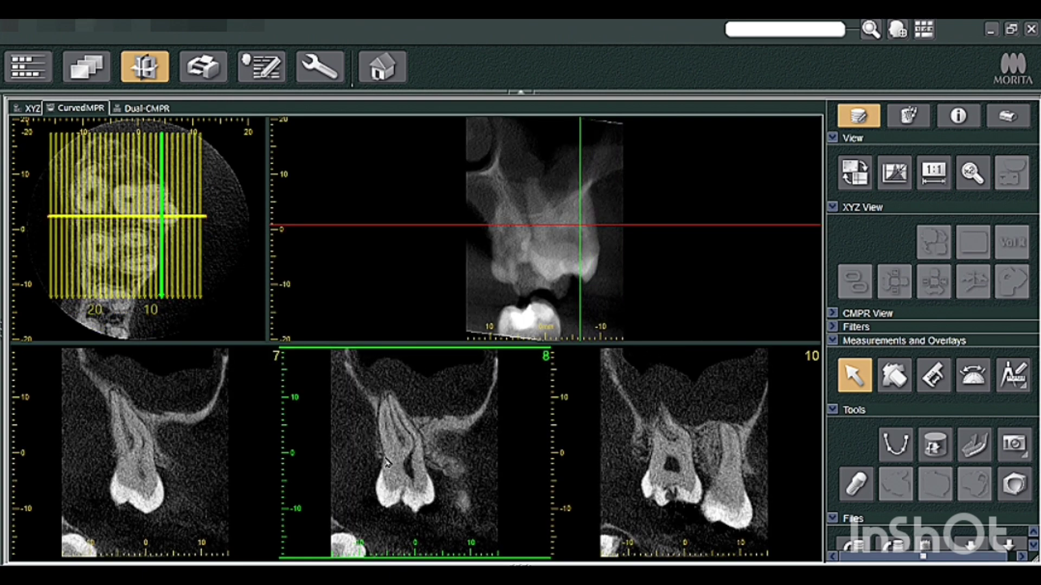
pyautogui.scroll(1, 383, 455)
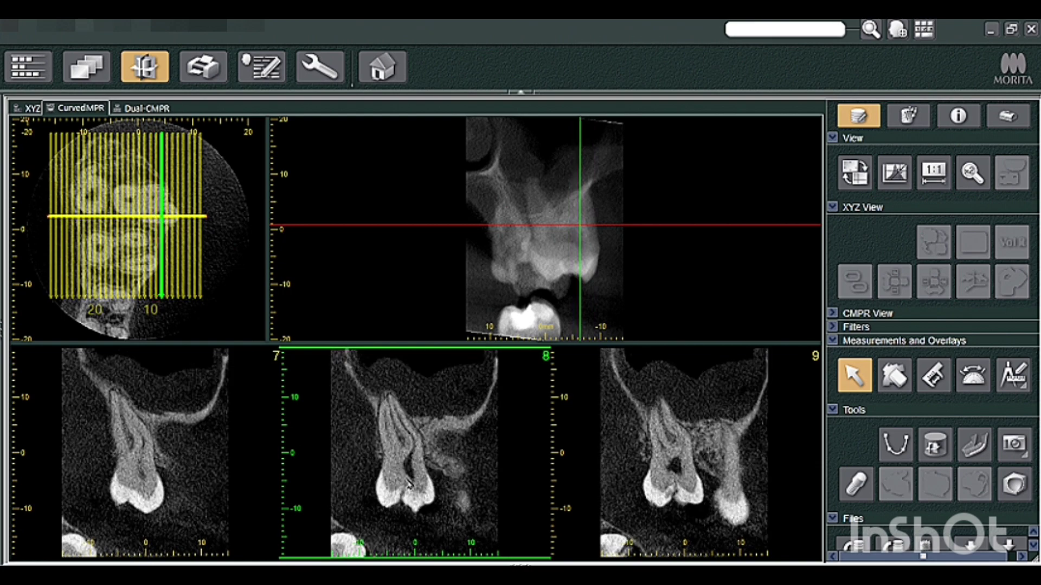
pyautogui.scroll(-2, 409, 484)
pyautogui.scroll(-7, 407, 484)
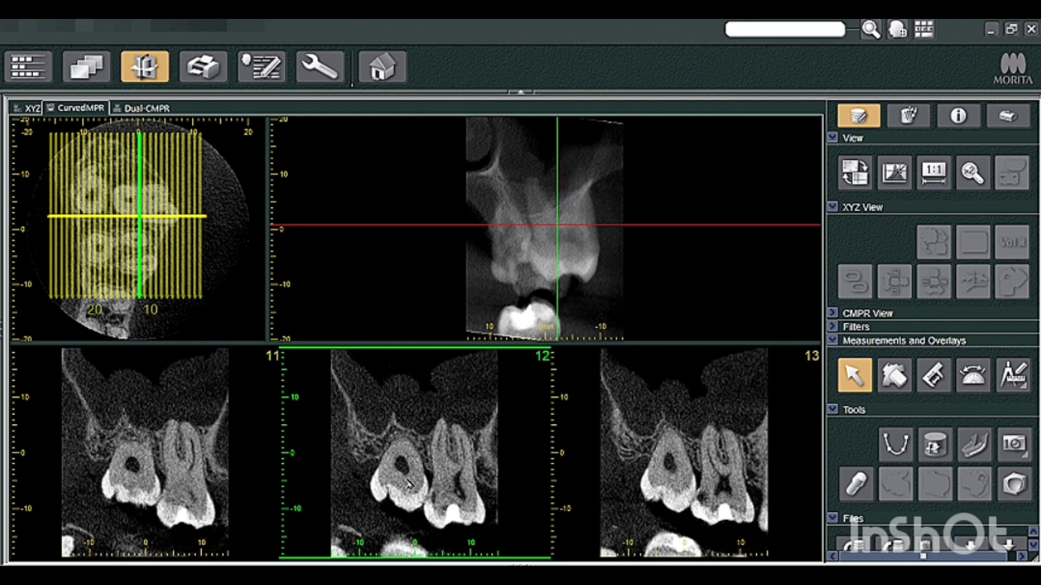
pyautogui.scroll(1, 409, 484)
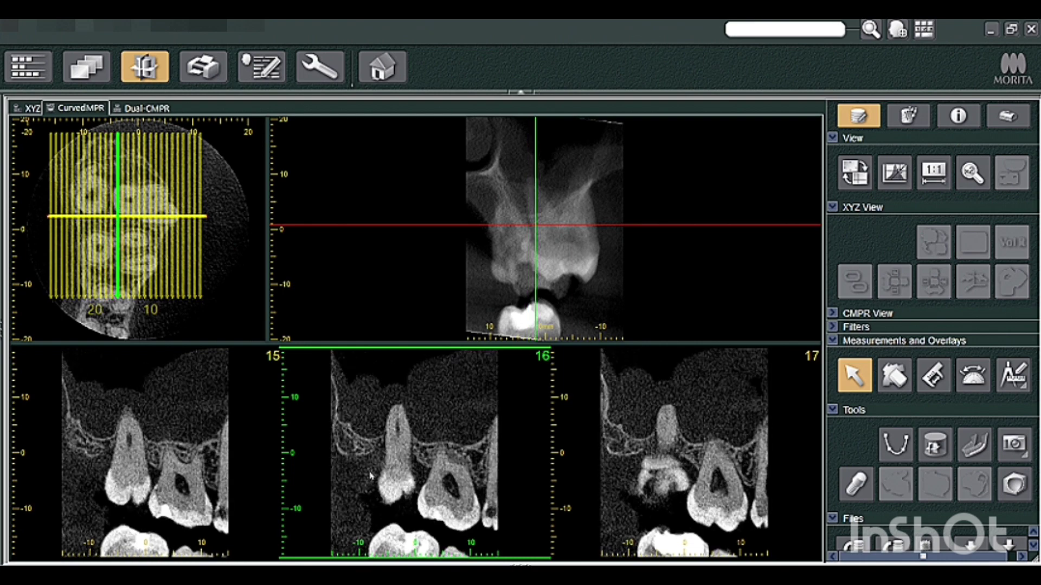
pyautogui.scroll(-1, 386, 457)
pyautogui.scroll(2, 386, 457)
pyautogui.scroll(-3, 387, 457)
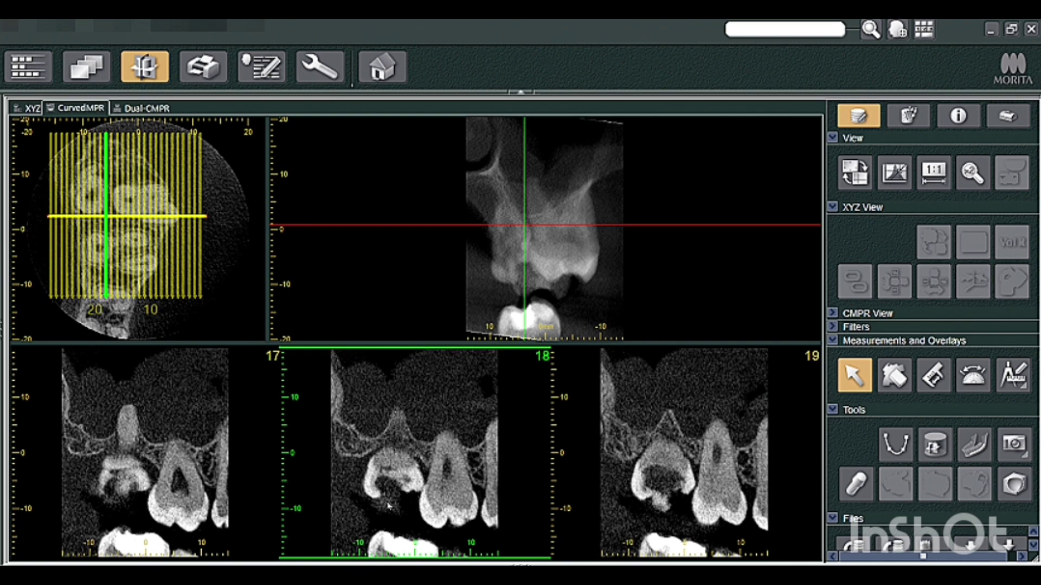
pyautogui.scroll(-1, 396, 457)
pyautogui.scroll(-1, 396, 457)
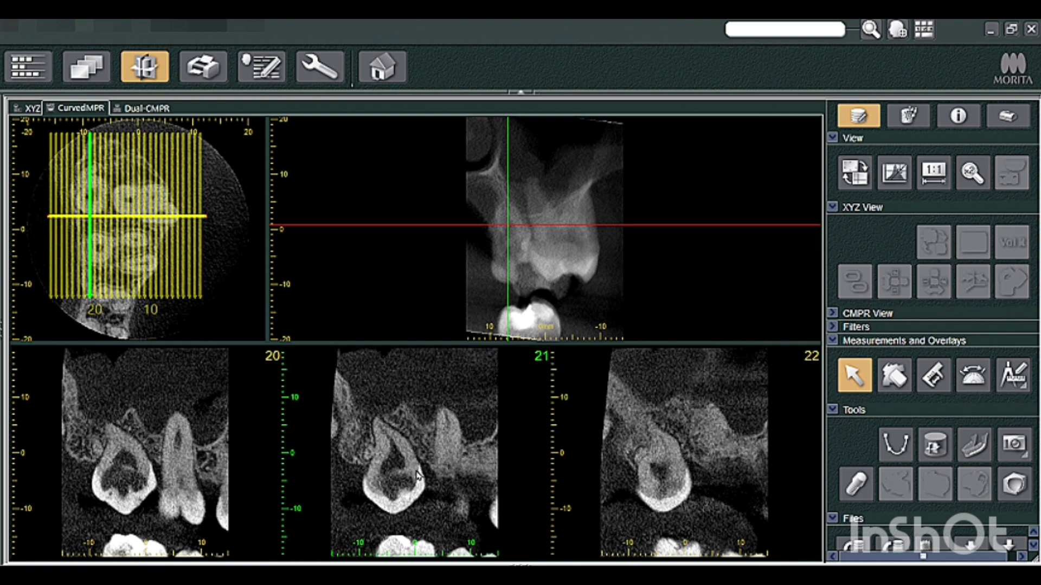
pyautogui.scroll(-1, 415, 475)
pyautogui.scroll(1, 416, 475)
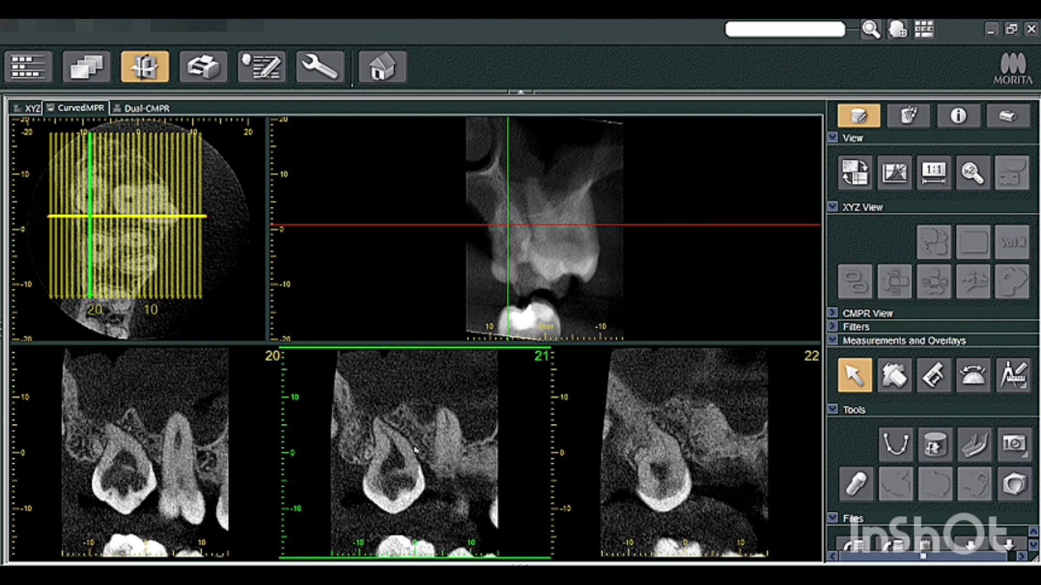
pyautogui.scroll(-3, 453, 470)
pyautogui.scroll(4, 454, 469)
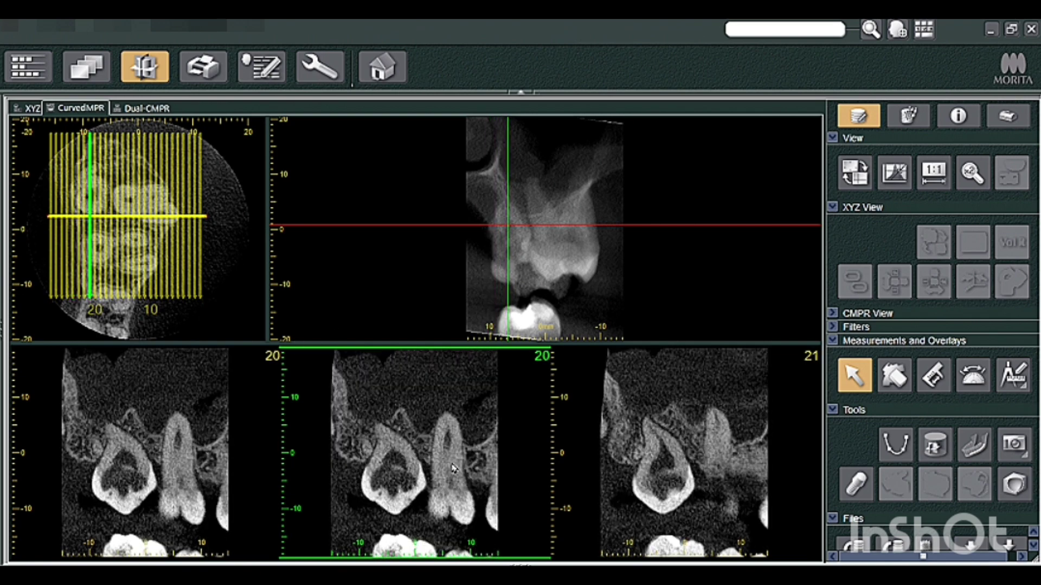
pyautogui.scroll(7, 454, 470)
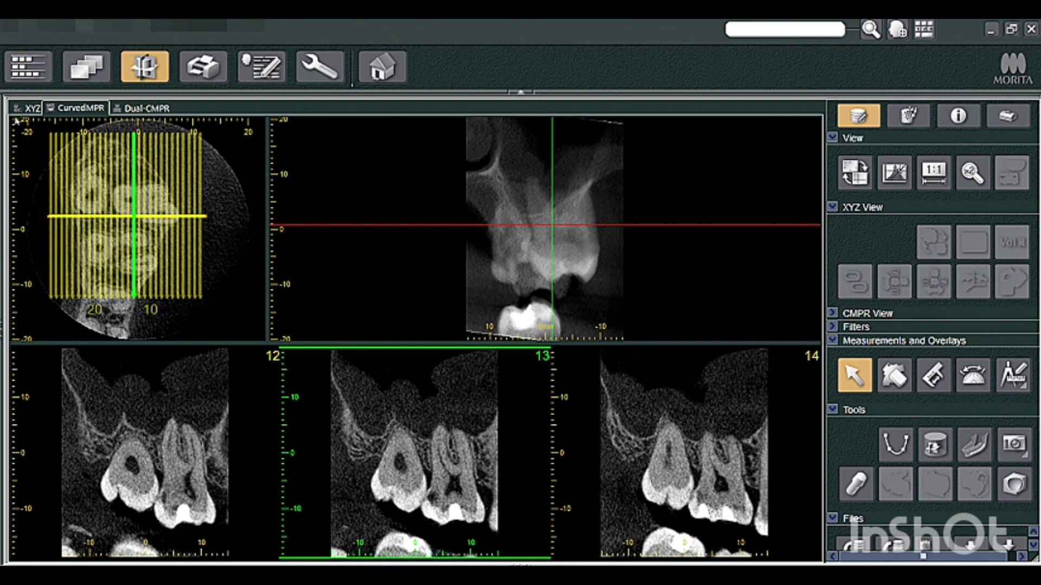
# - Return to the XYZ layout, rotate the 3-D render, and set all views to the frontal orientation
pyautogui.click(28, 108)
pyautogui.moveTo(276, 253); pyautogui.dragTo(220, 248)
pyautogui.click(975, 483)
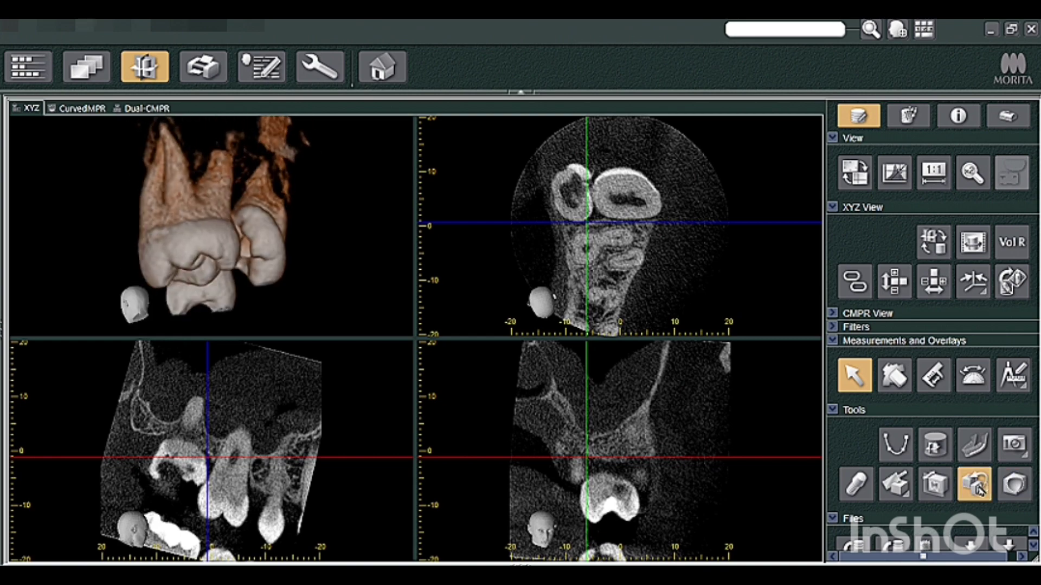
pyautogui.click(982, 287)
pyautogui.click(981, 353)
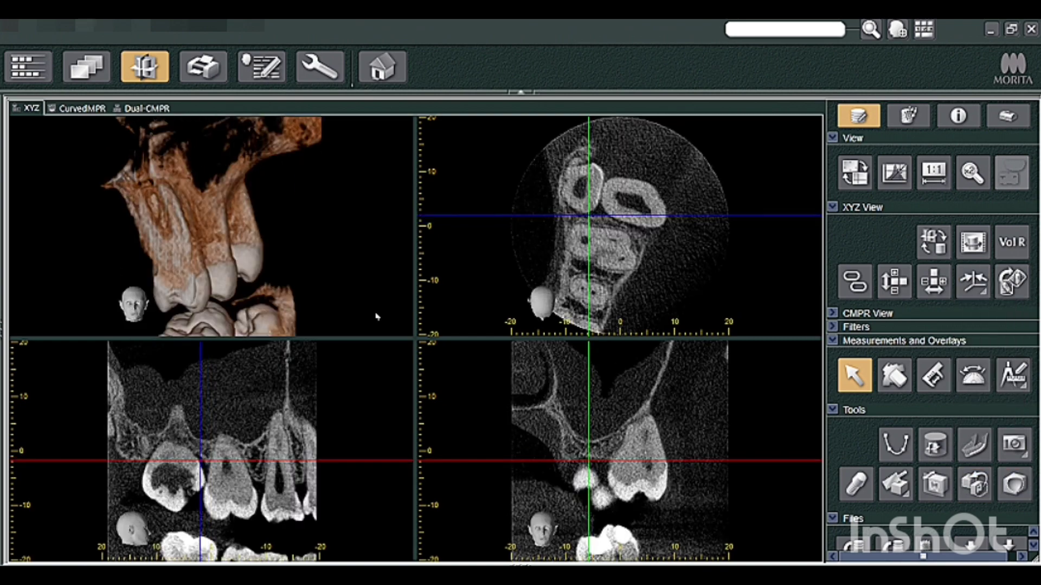